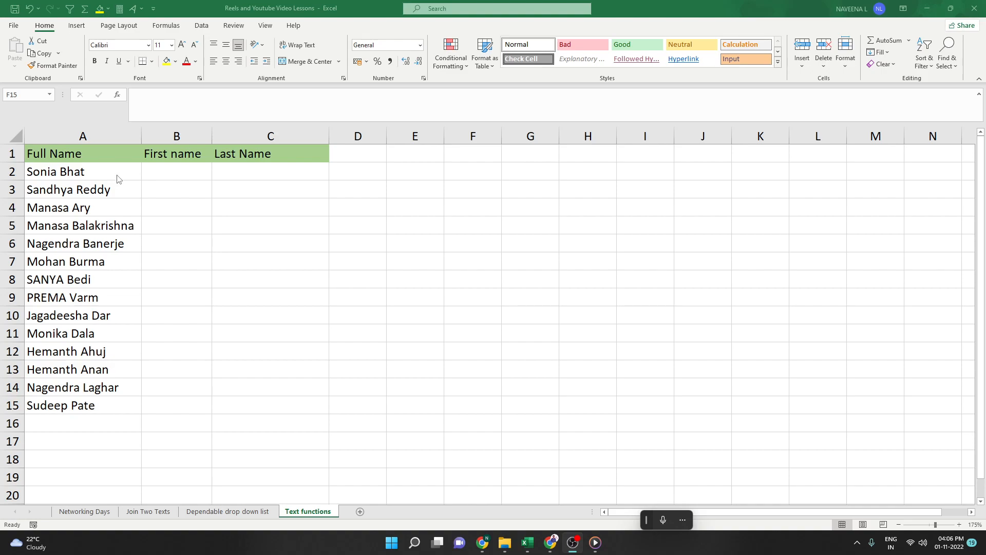
- Enter the first and last names by hand in columns B and C for the people in rows 2 and 3
click(178, 174)
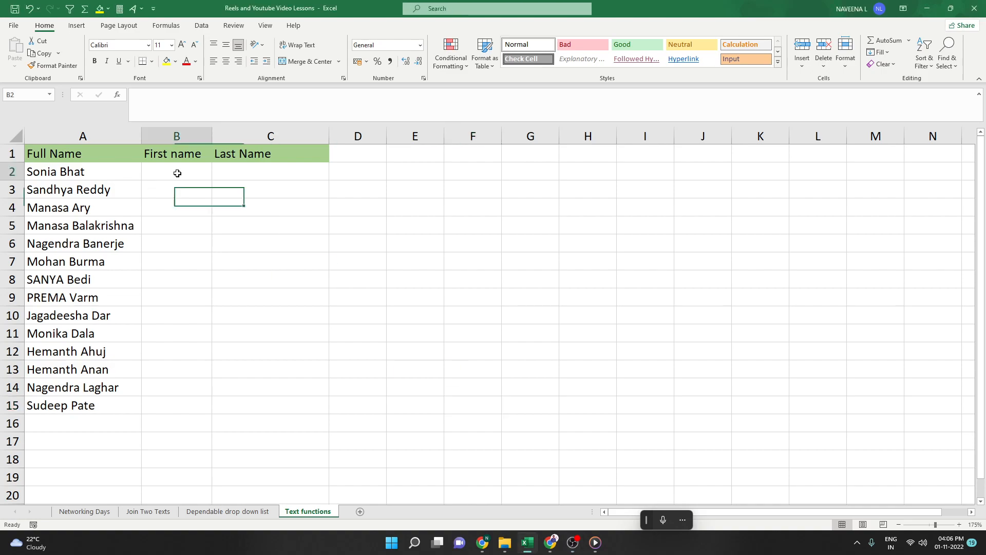
text(Sonia)
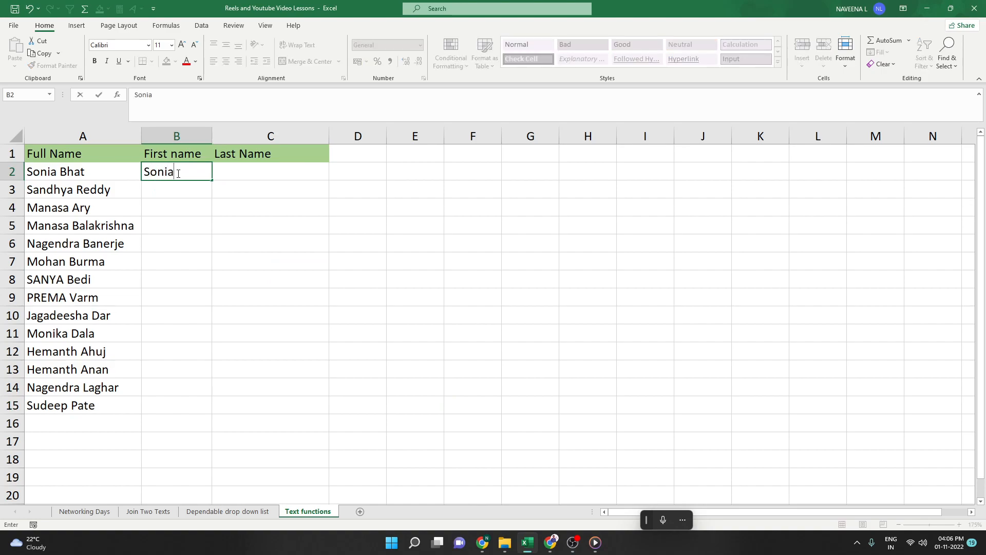
key(Tab)
text(Bhat)
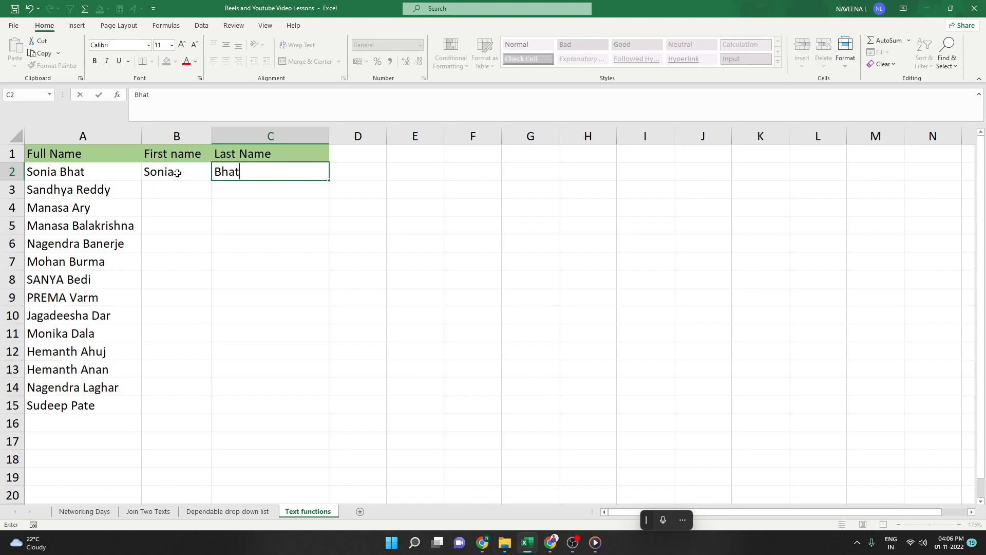
key(Return)
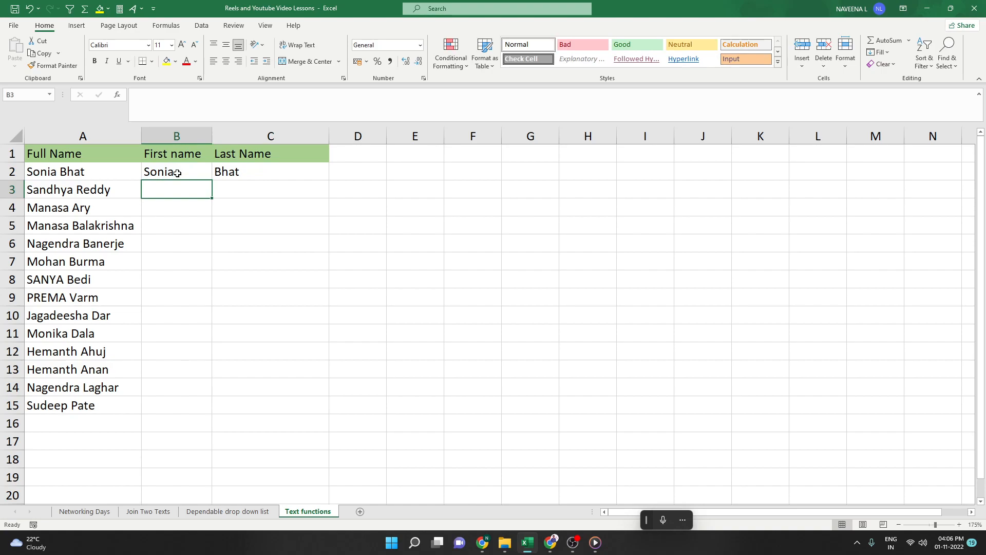
text(Sandhya)
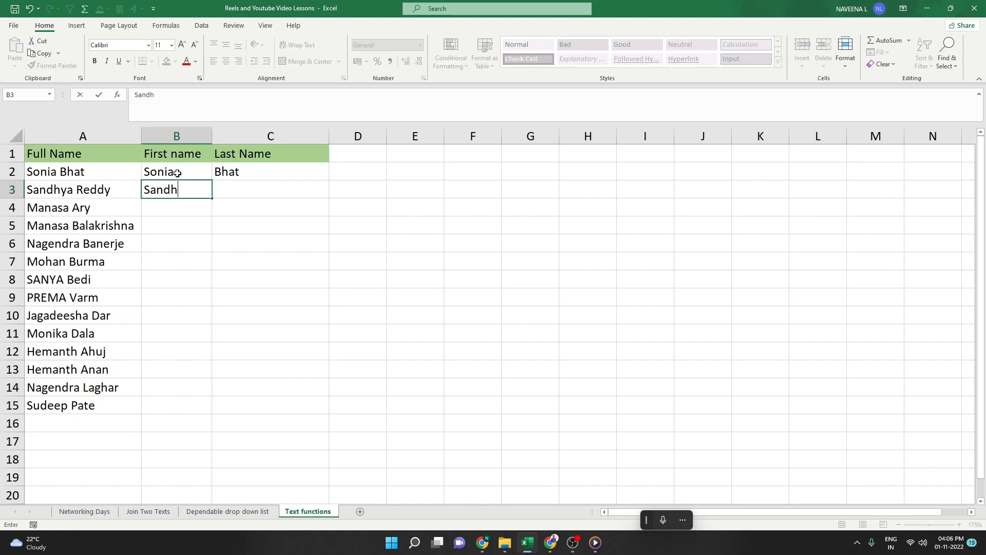
key(Tab)
text(Reddy)
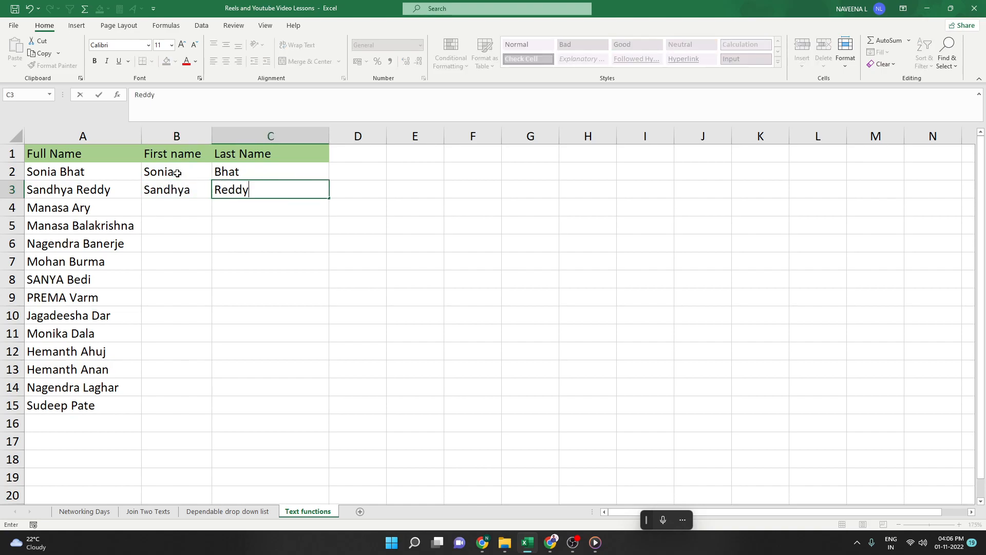
key(Return)
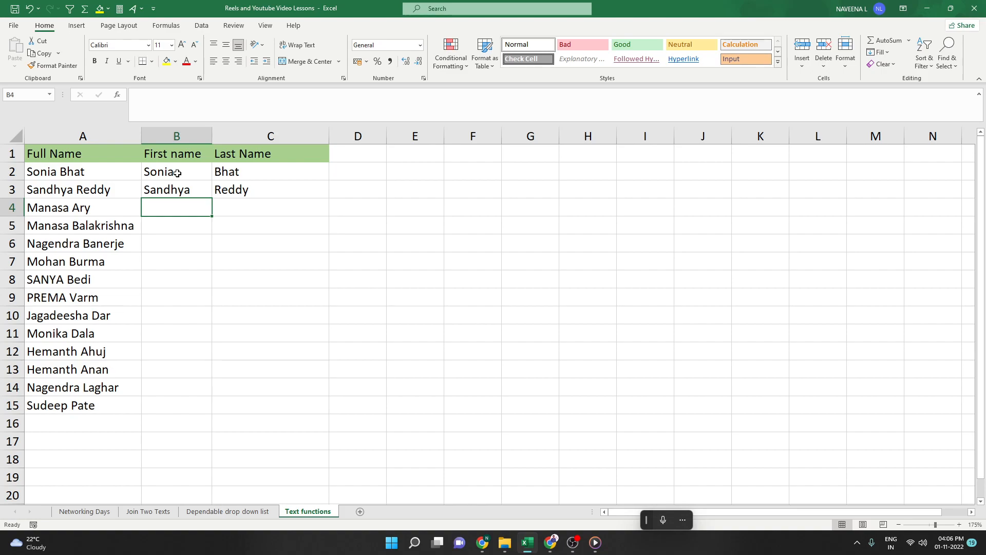
- Clear the hand-entered first and last names from cells B2:C4
drag(177, 173, 249, 203)
key(Delete)
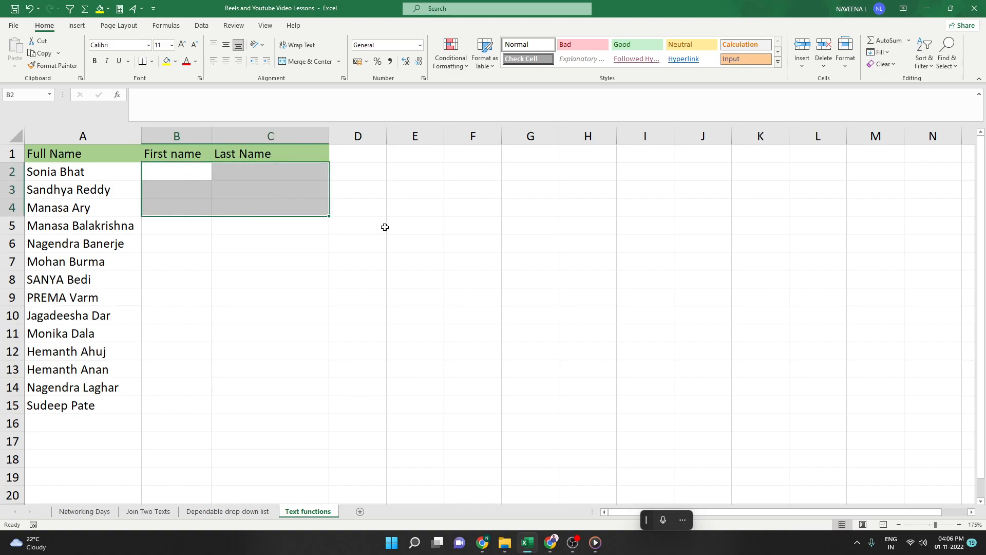
click(399, 173)
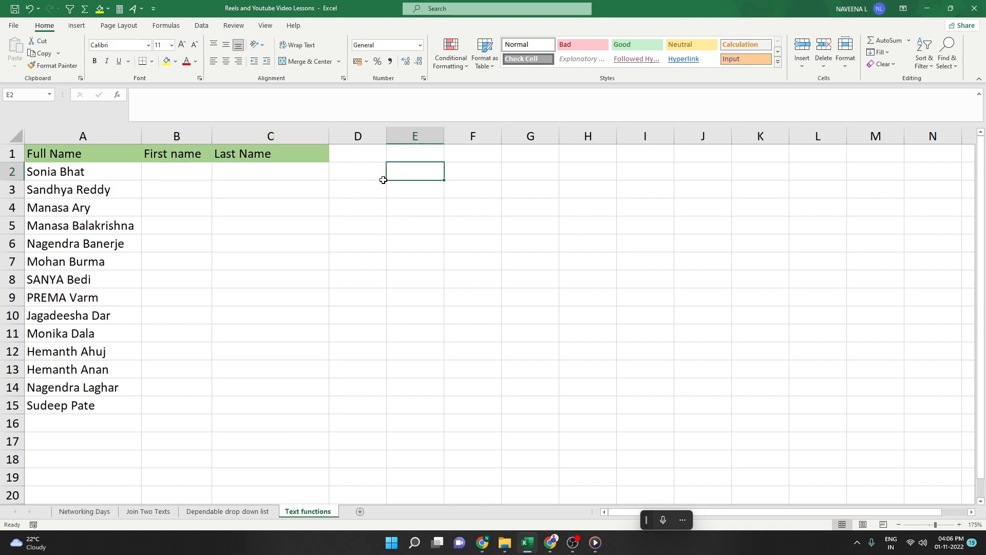
- Enter the labels Find, Left and Right in cells E1, E2 and E3
click(391, 157)
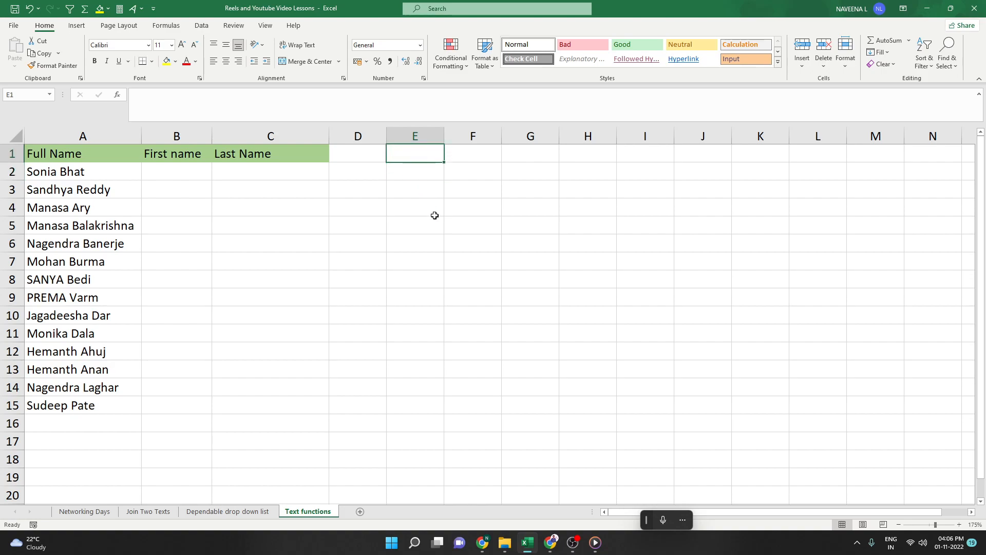
text(Find)
key(Return)
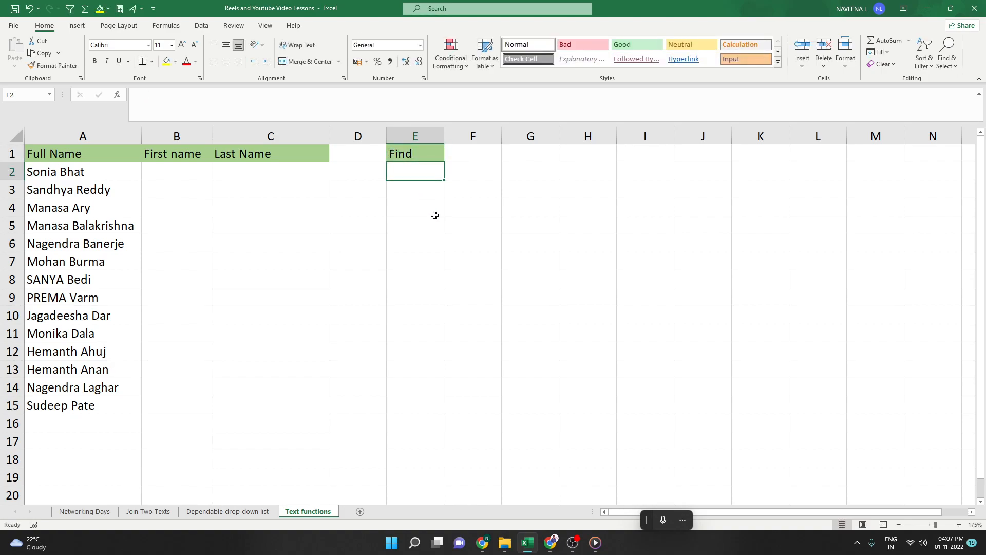
text(Left)
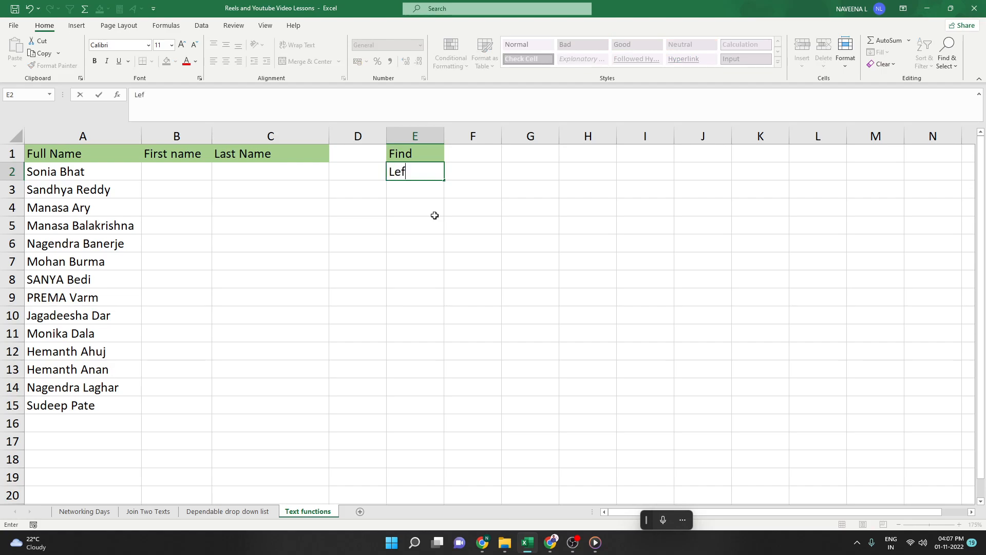
key(Return)
text(Rif)
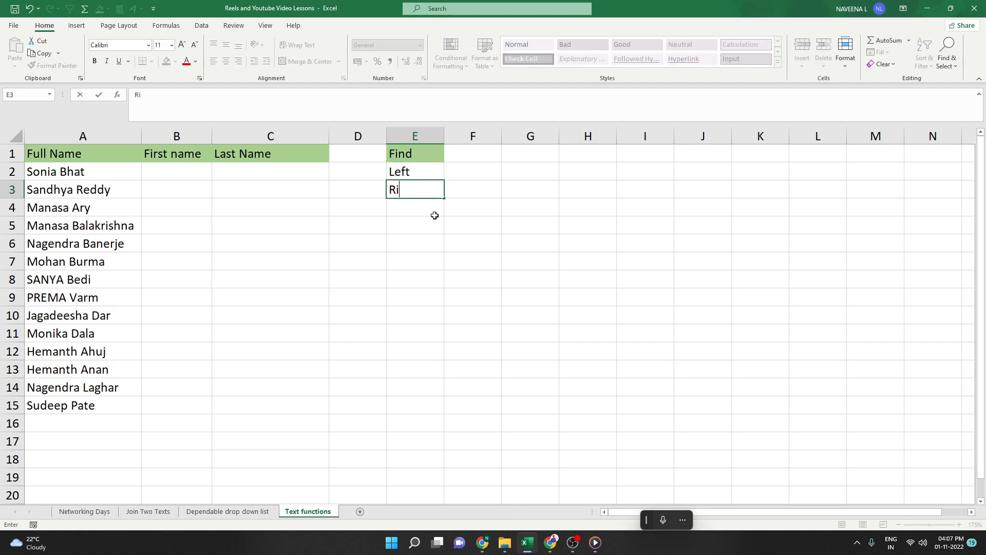
key(BackSpace)
text(ght)
key(Return)
- Enter the formula =FIND("D",E1) in cell F1 to locate an uppercase D in the Find label
key(Up)
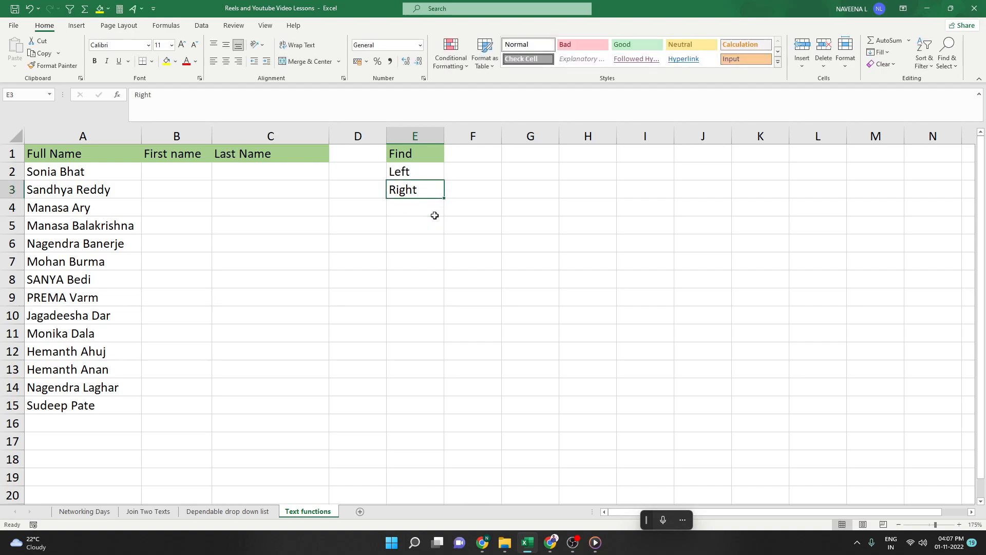
key(Right)
key(Up)
key(Up)
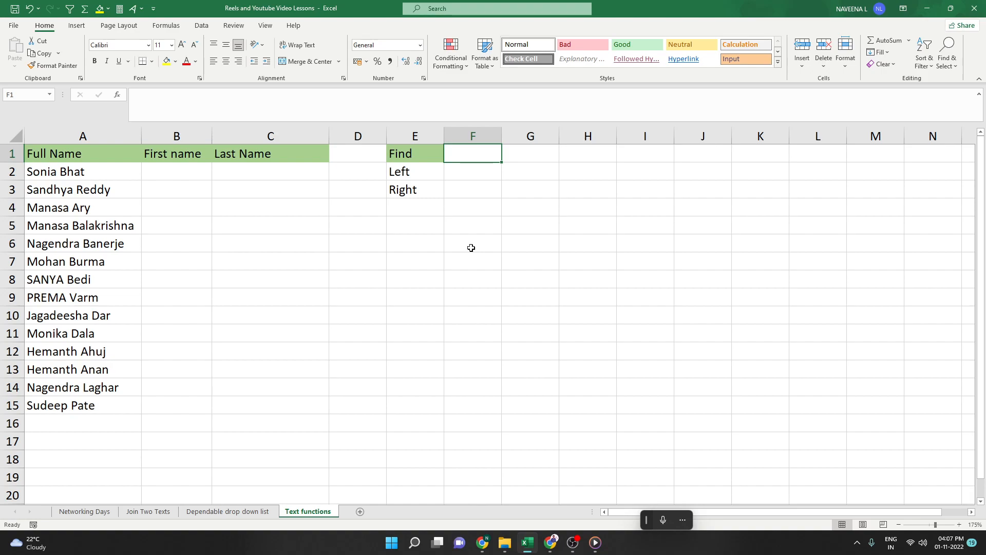
text(=)
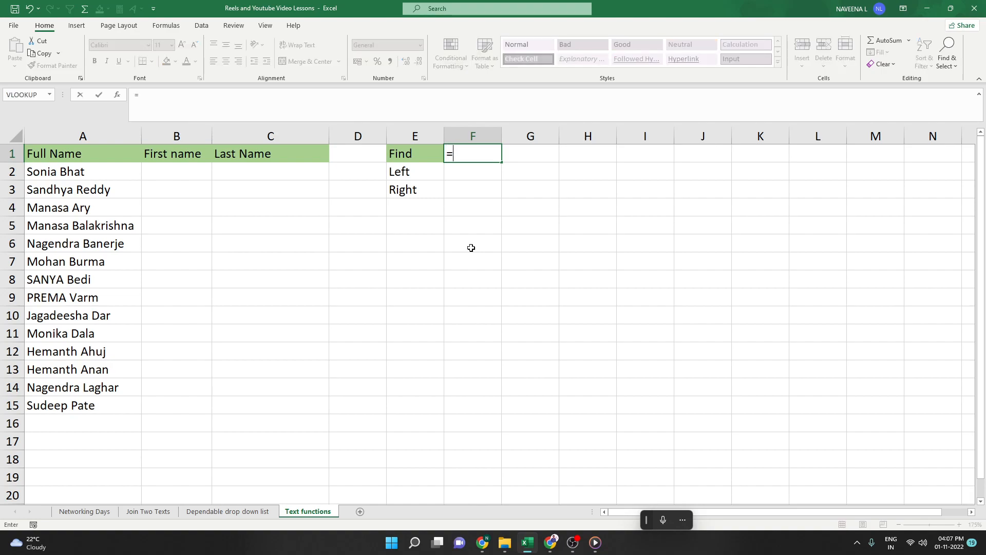
text(fin)
key(Tab)
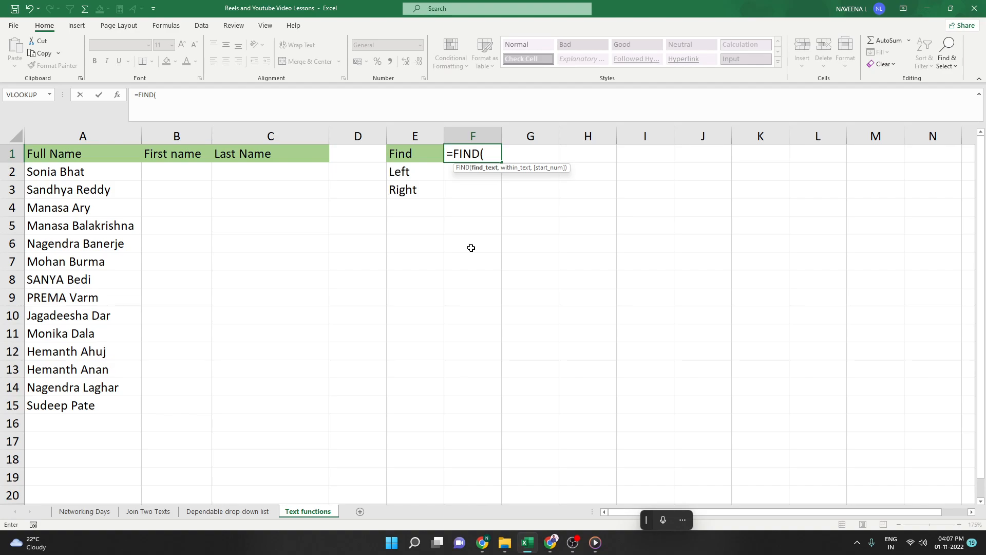
text("D",)
click(412, 152)
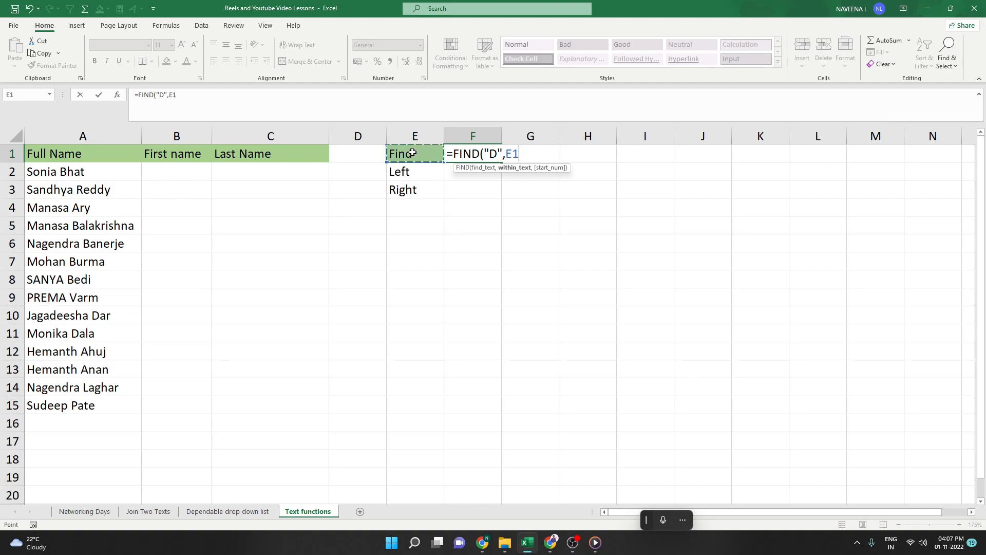
text())
key(ctrl+Return)
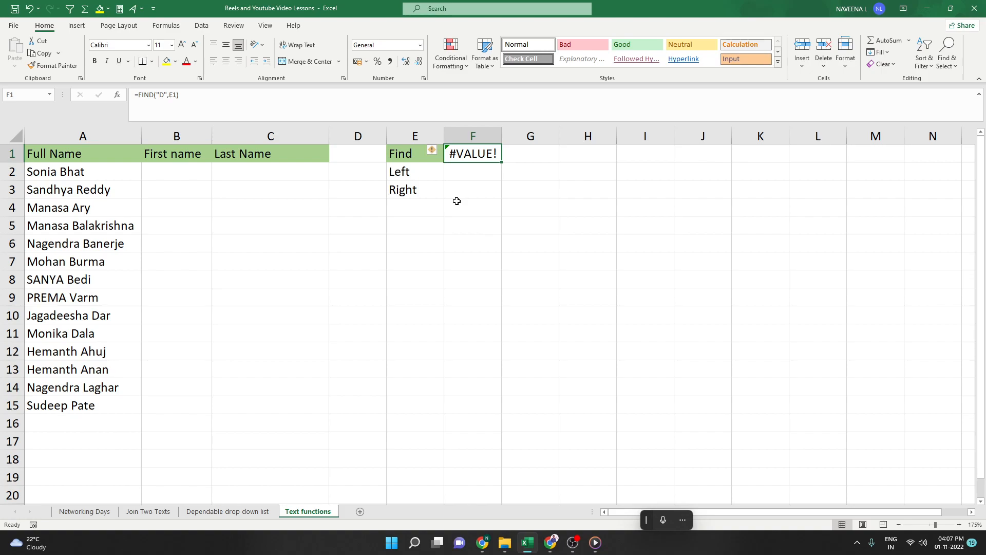
- Change the search text of the FIND formula in F1 to lowercase "d"
click(166, 96)
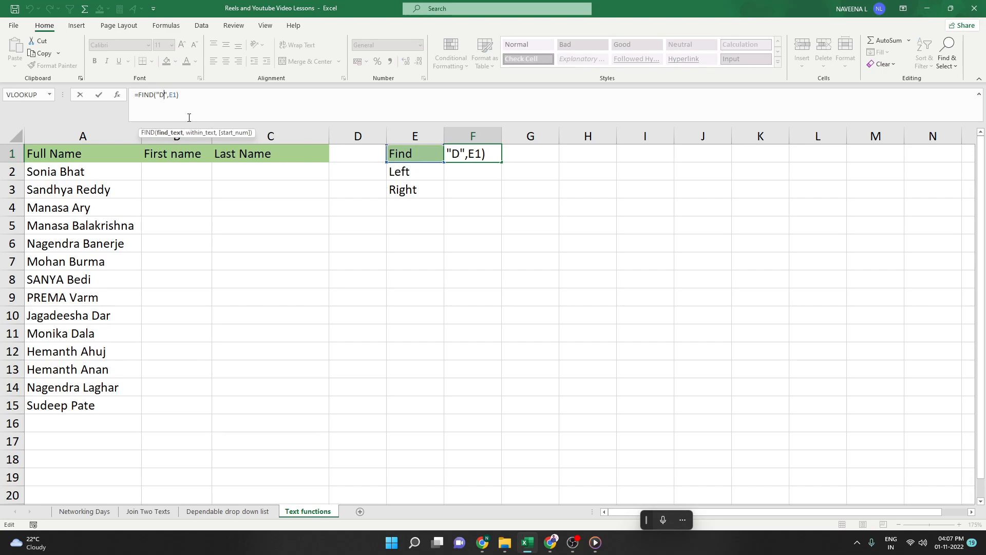
key(BackSpace)
text(d)
key(Return)
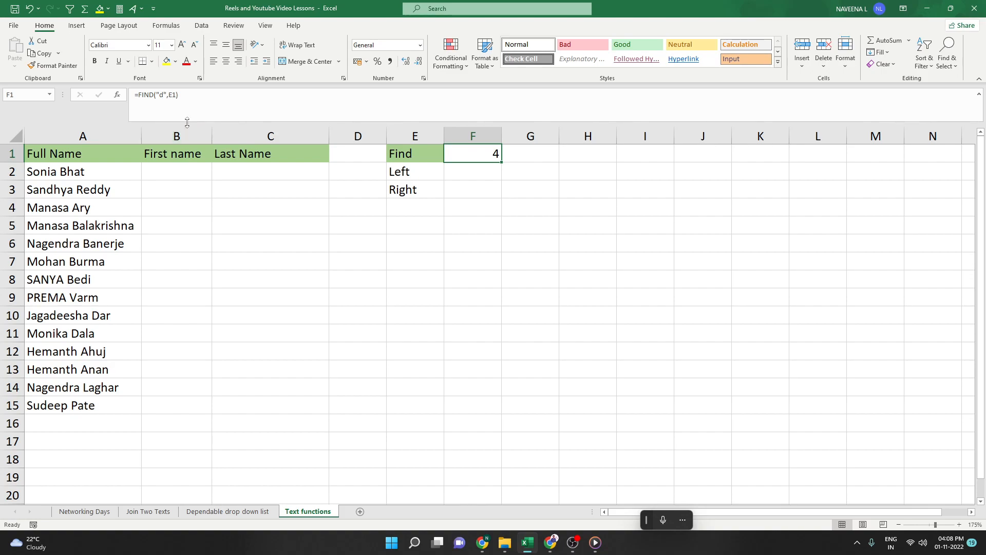
- Change the search text of the FIND formula in F1 to uppercase "F"
click(159, 95)
key(Delete)
text(F)
key(ctrl+Return)
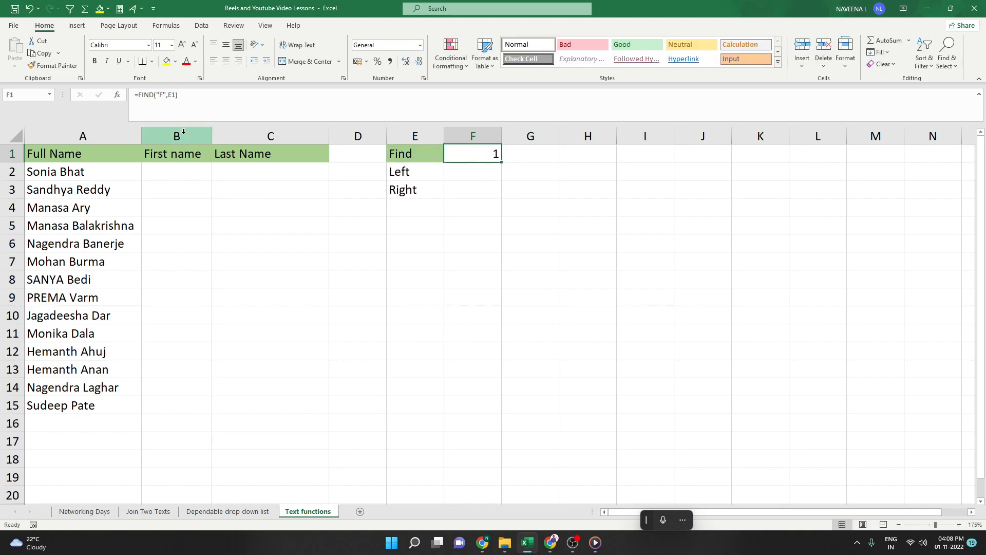
- Enter the formula =LEFT(A2,4) in cell F2 to extract the first four characters of the full name
key(Down)
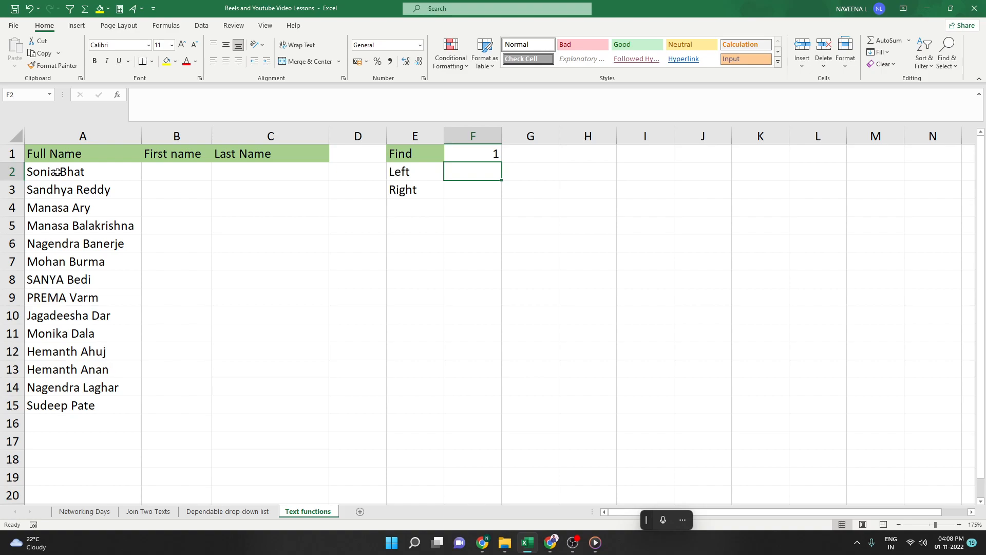
text(=le)
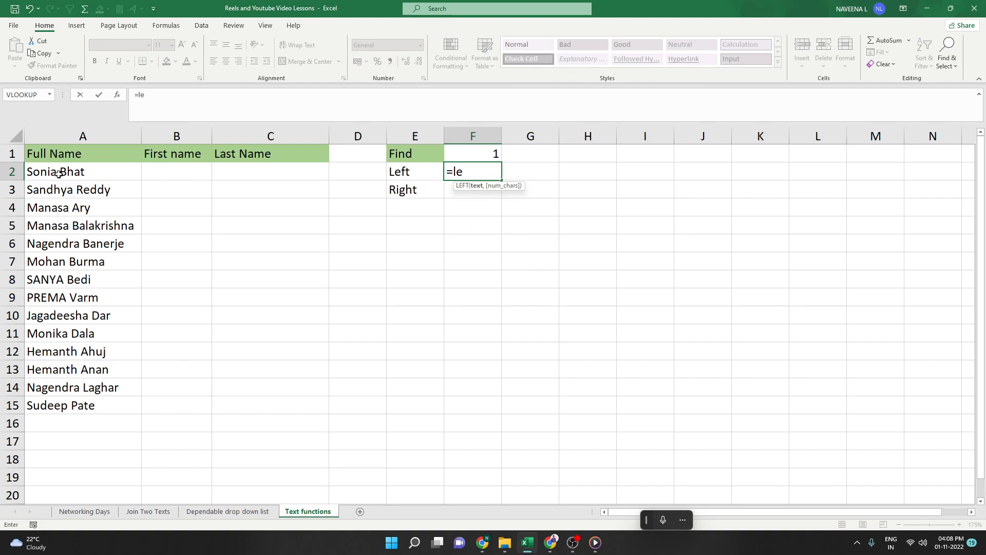
key(Tab)
click(89, 177)
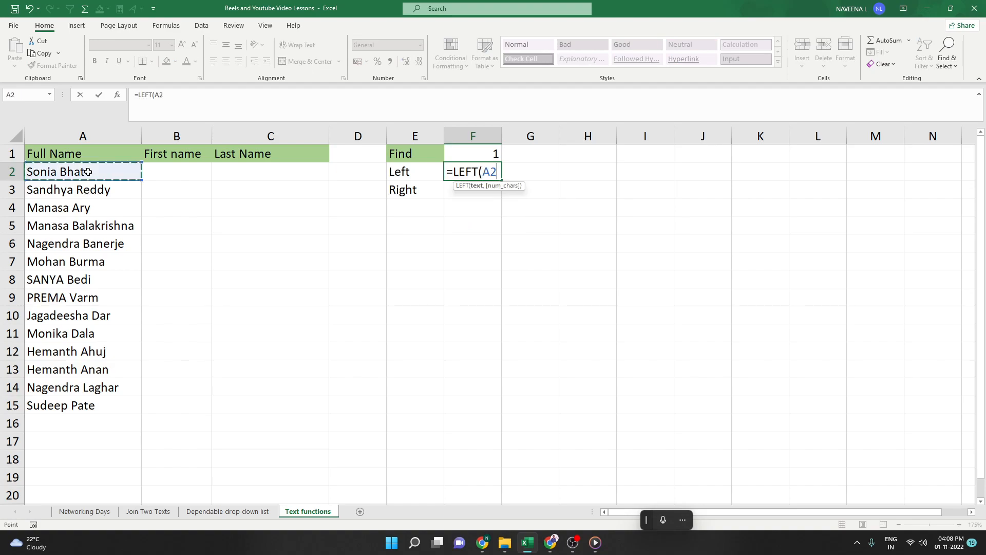
text(,)
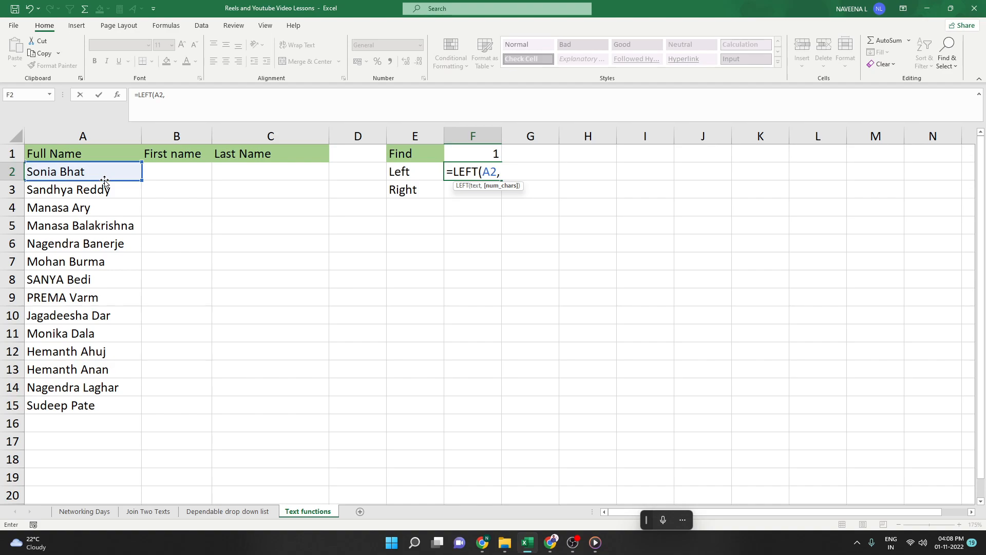
text(4))
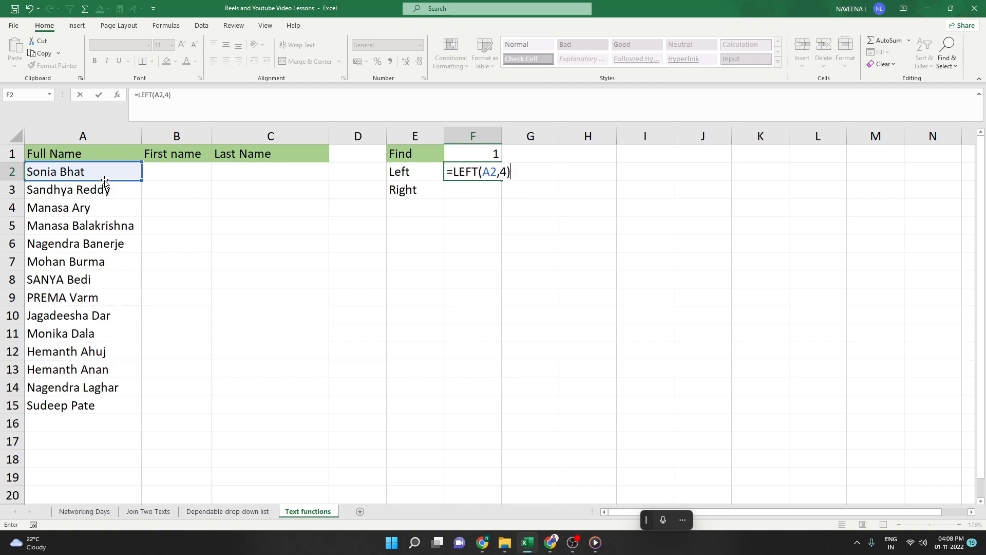
key(ctrl+Return)
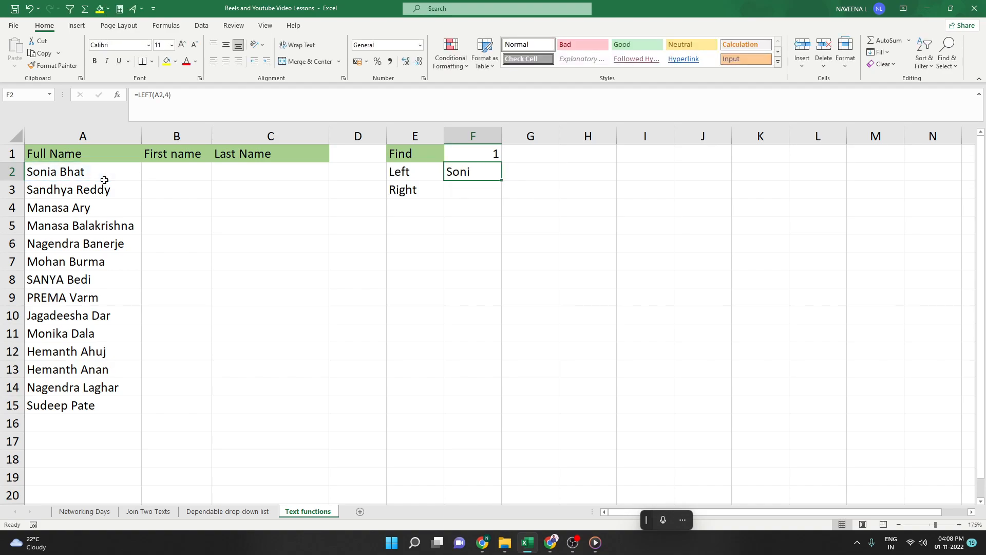
- Set the character count of the LEFT formula in F2 to 5
click(169, 96)
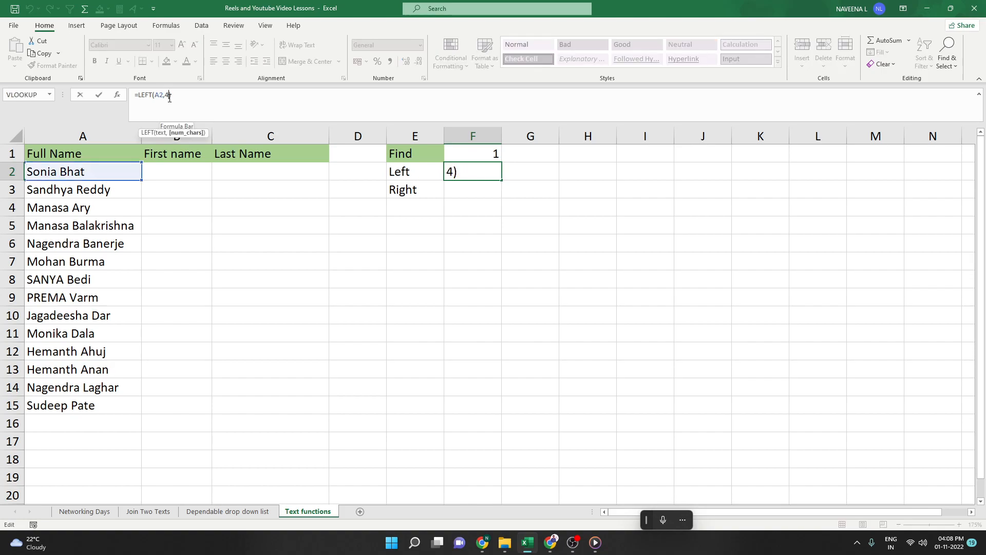
key(BackSpace)
text(5)
key(ctrl+Return)
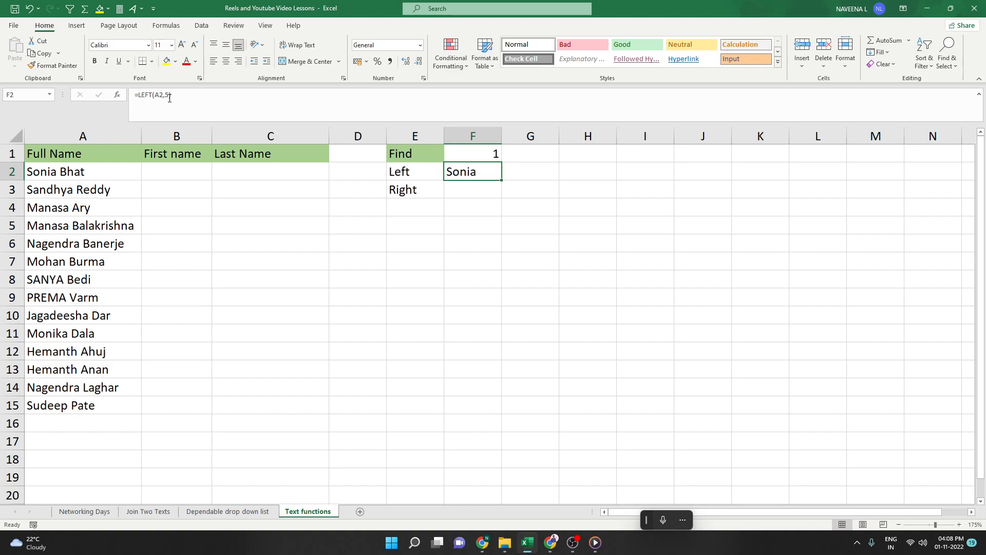
- Enter the formula =RIGHT(A2,4) in cell F3 to extract the last four characters of the full name
click(466, 191)
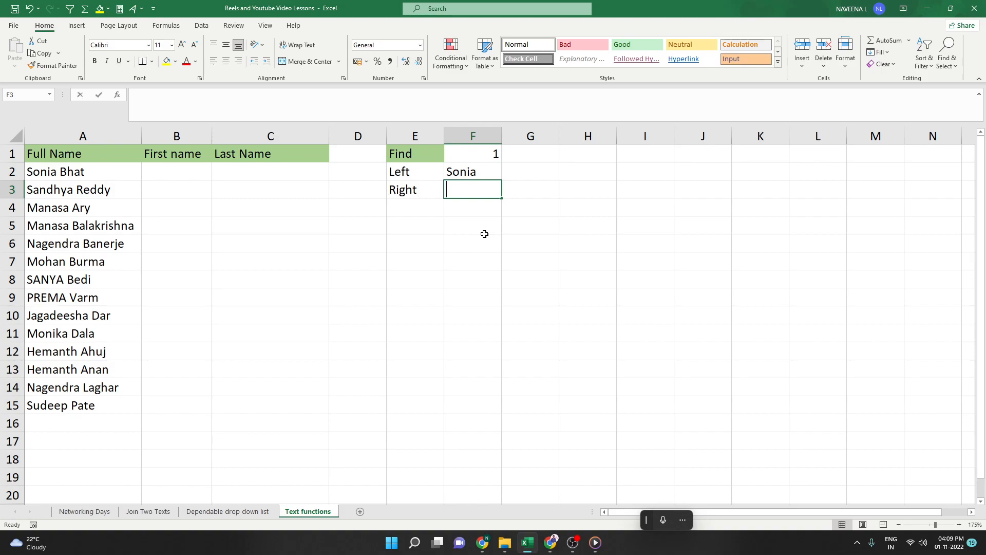
text(=rig)
key(Tab)
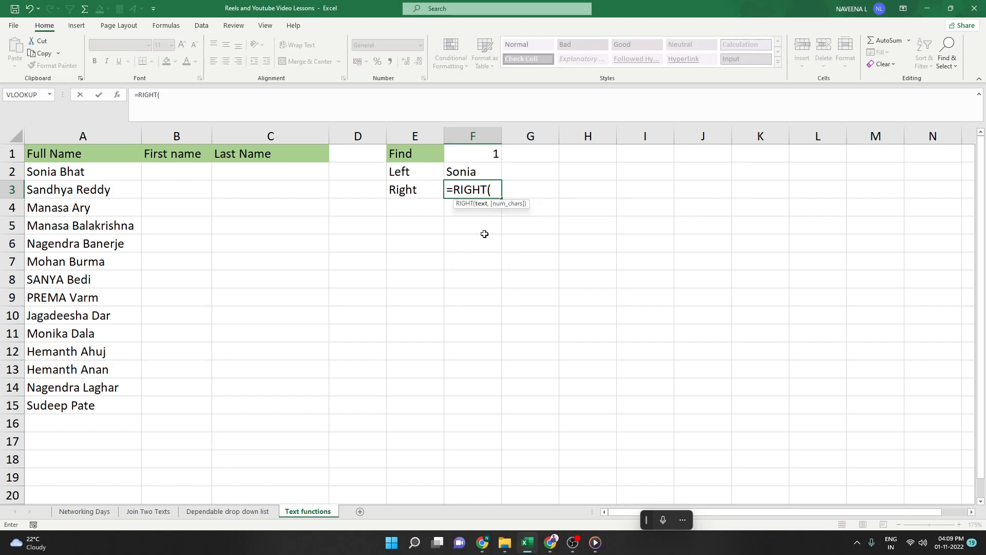
click(123, 176)
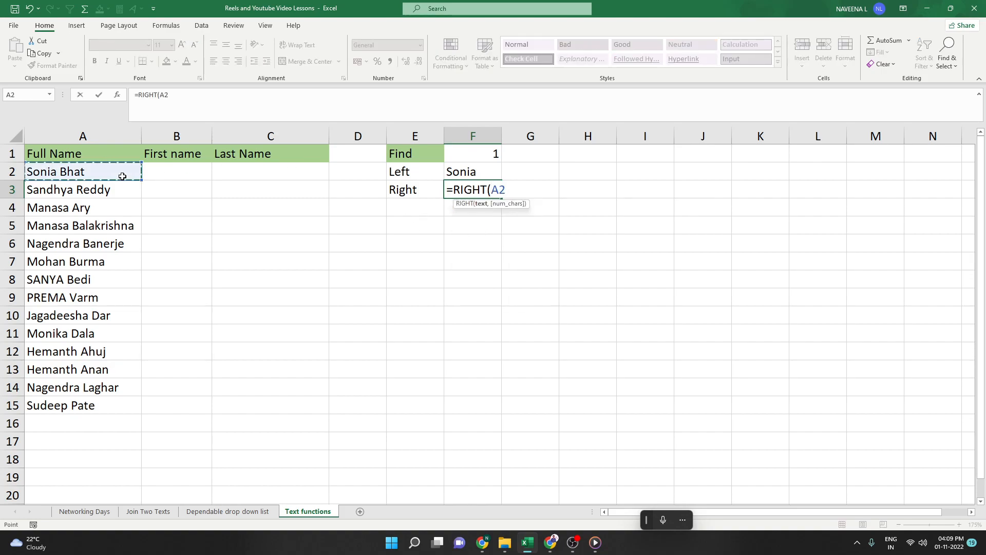
text(,)
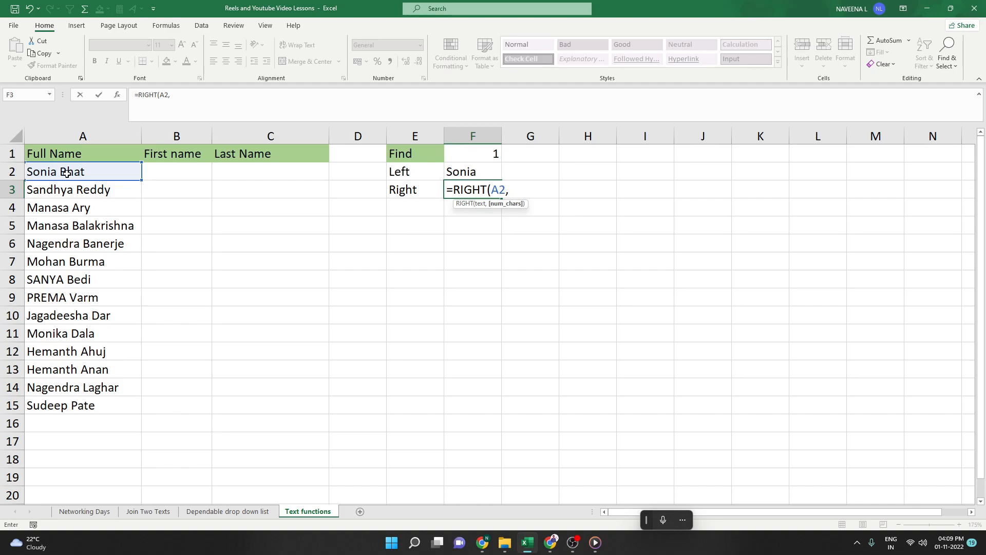
text(4))
key(Return)
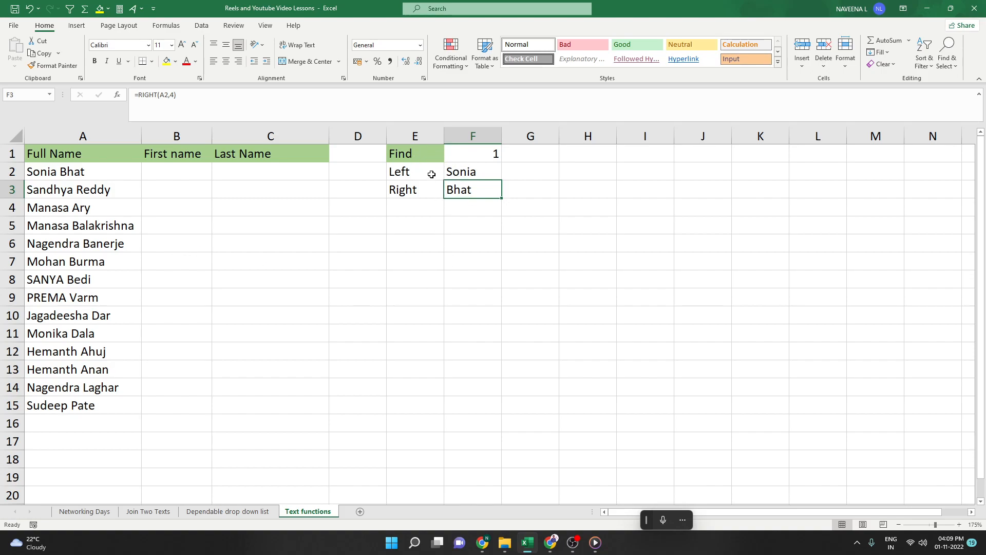
- Clear the contents of the Find, Left and Right examples in cells E1:F3
drag(464, 188, 427, 152)
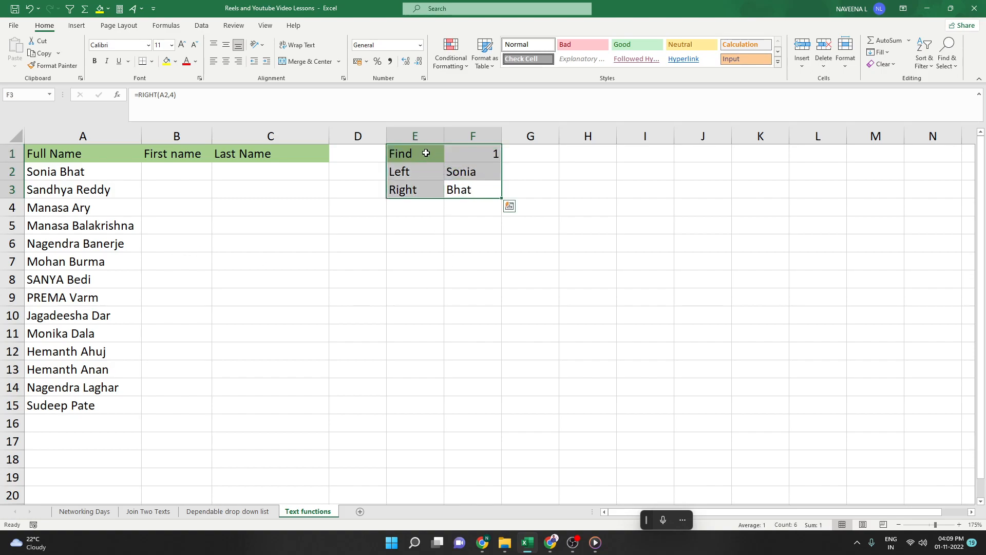
key(Delete)
- Enter the formula =LEFT(A2,FIND(" ",A2)) in cell B2 to extract the first name up to the space
click(186, 176)
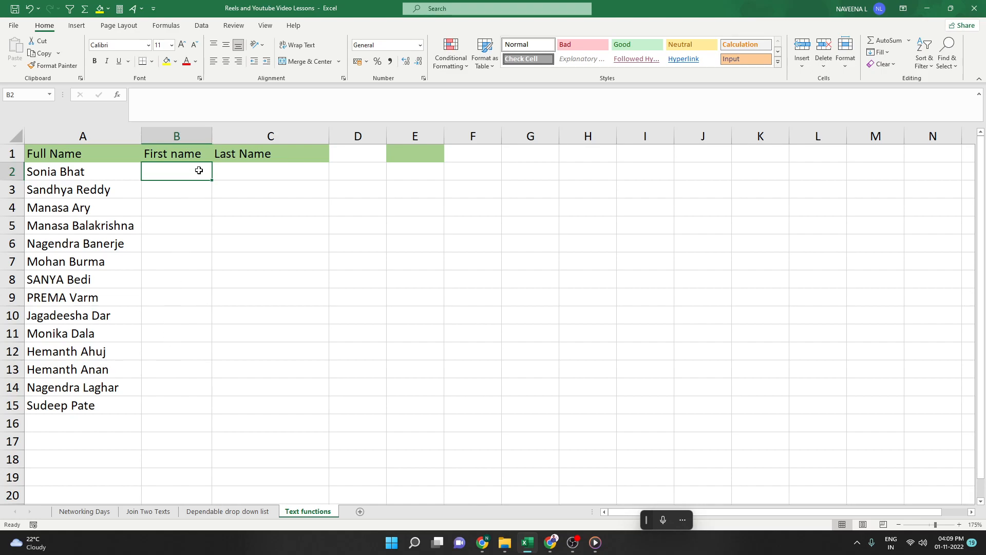
text(=le)
key(Tab)
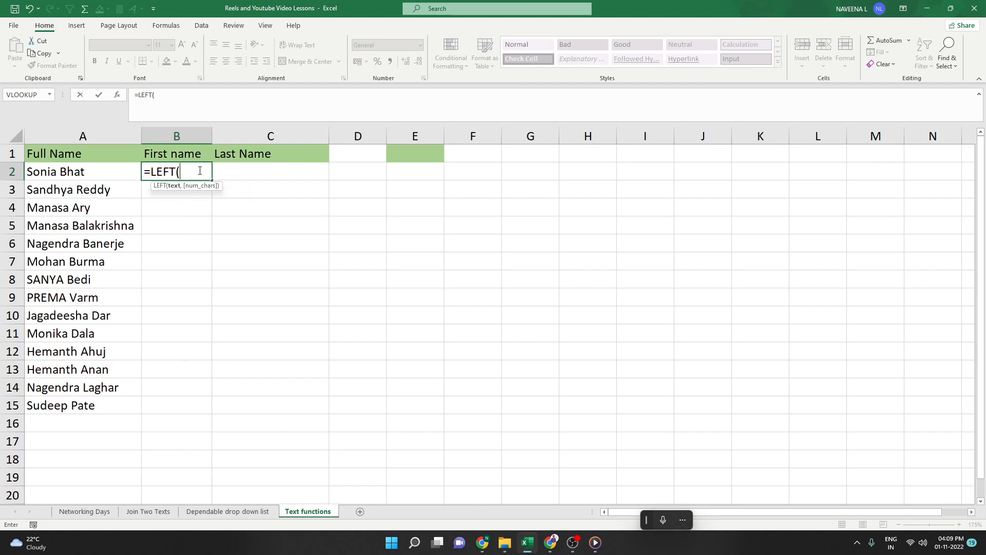
key(Left)
text(,)
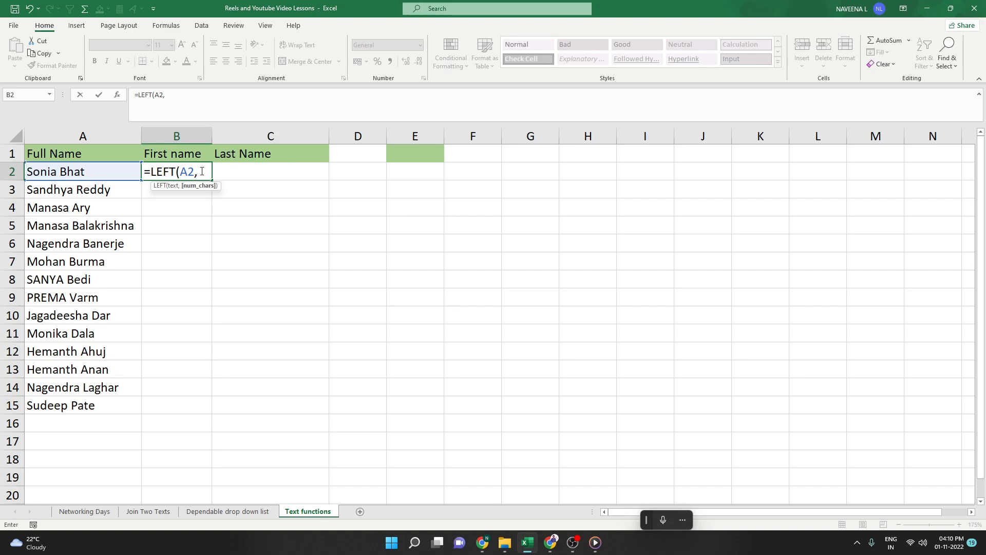
text(FIND()
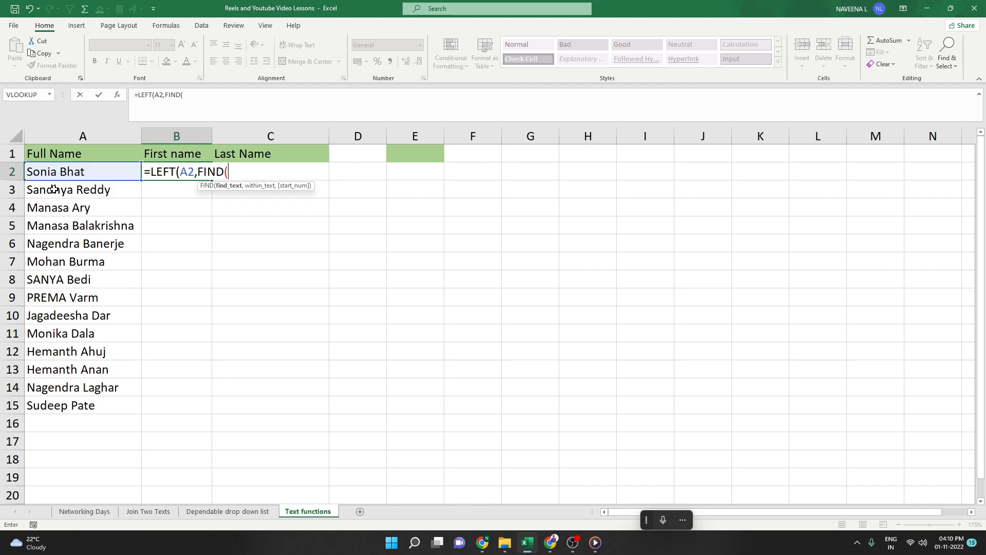
text(" ",)
click(61, 173)
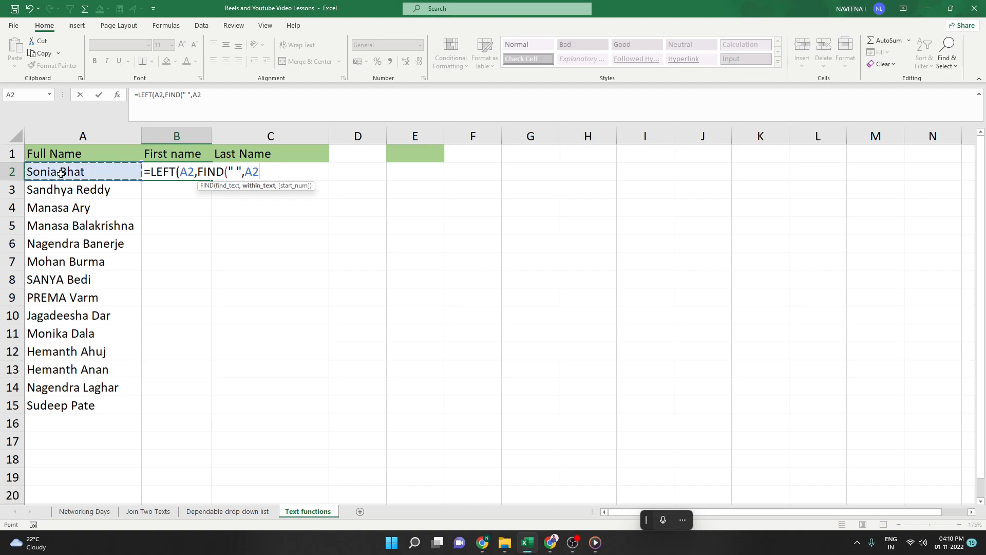
key(Return)
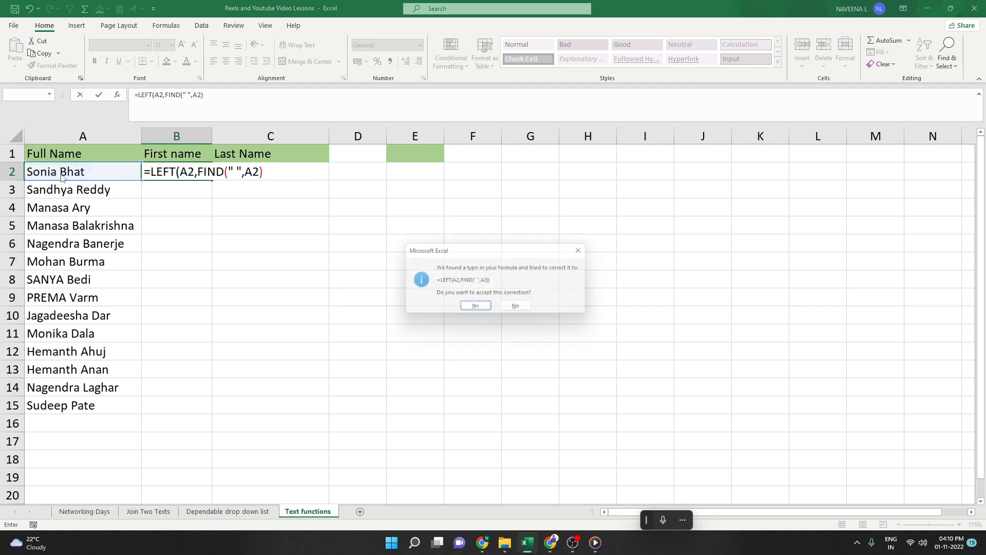
key(Return)
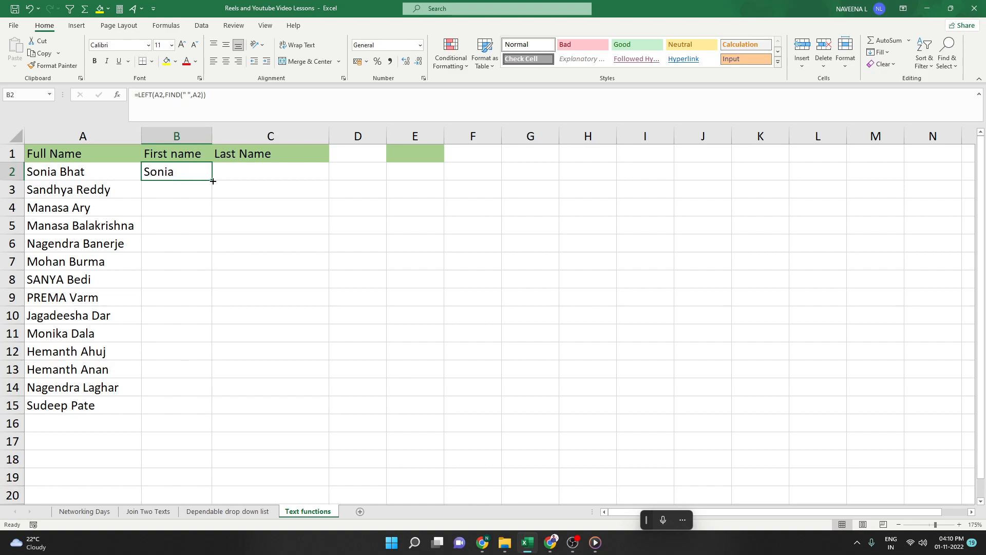
- Enter the formula =LEN(B2) in cell D2 to count the characters in the extracted first name
click(349, 175)
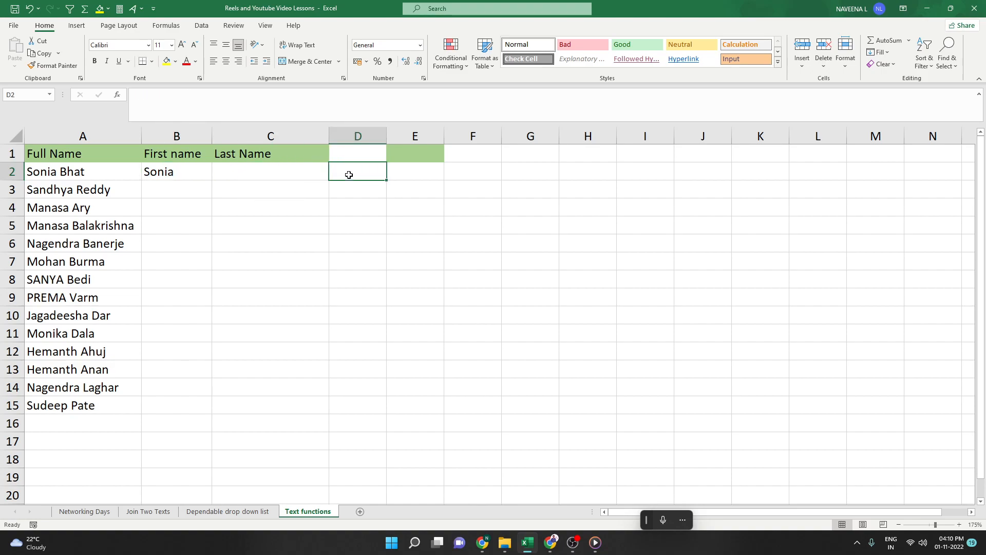
text(=len()
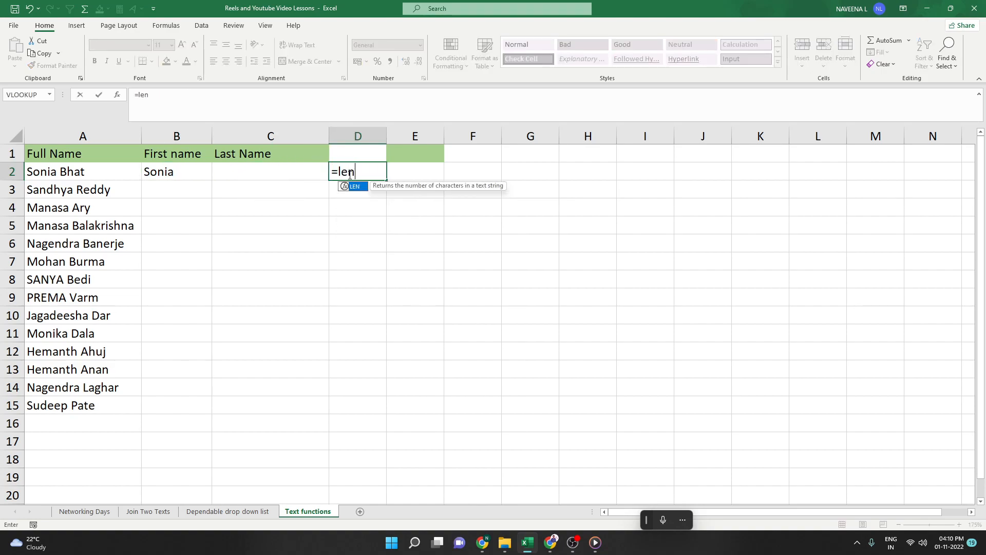
click(189, 175)
text())
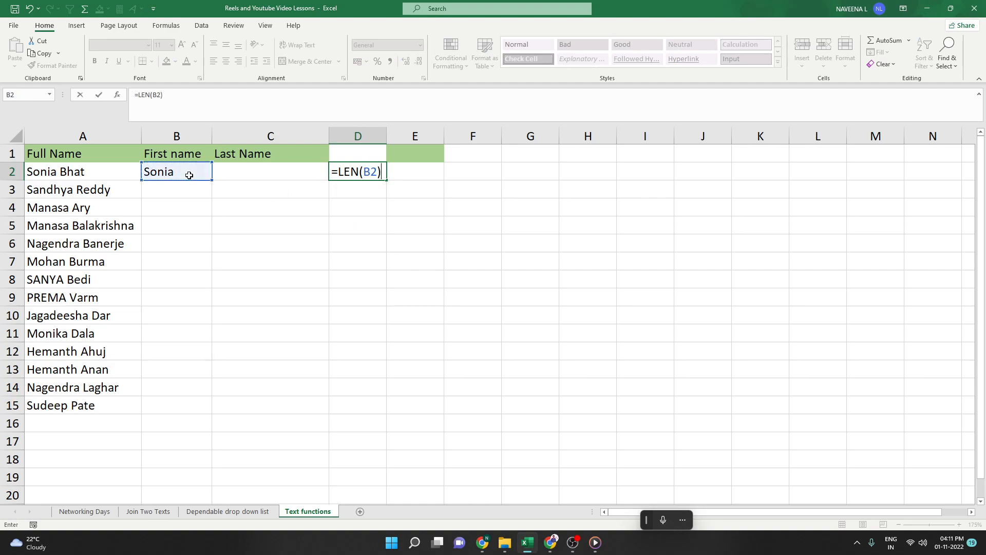
key(ctrl+Return)
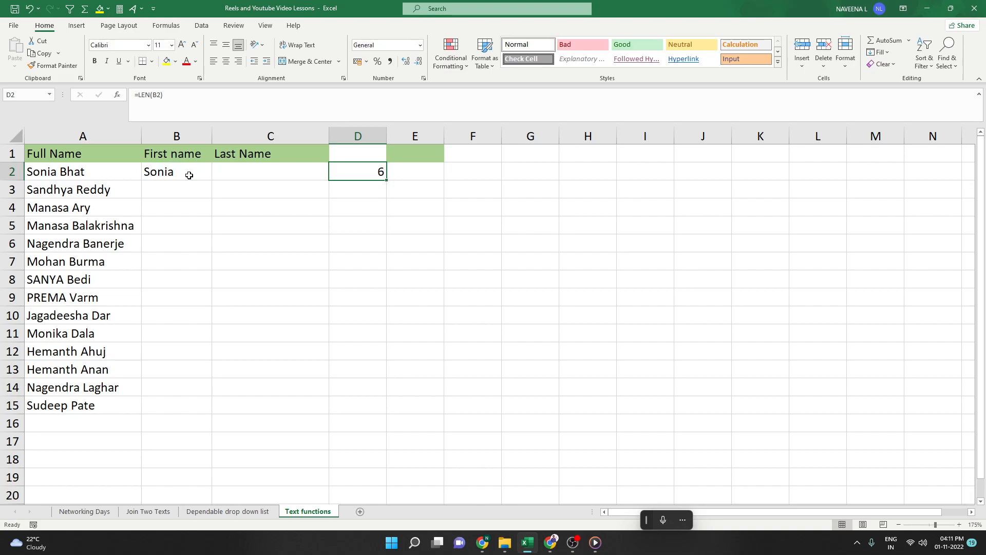
- Change the B2 formula to =LEFT(A2,FIND(" ",A2)-1) and fill it down the First name column to B15
click(189, 175)
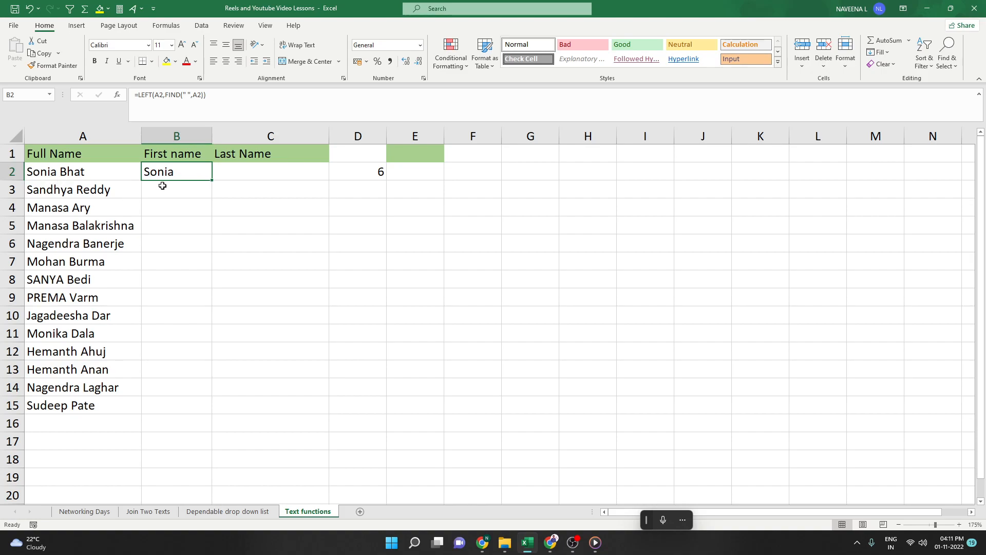
click(202, 96)
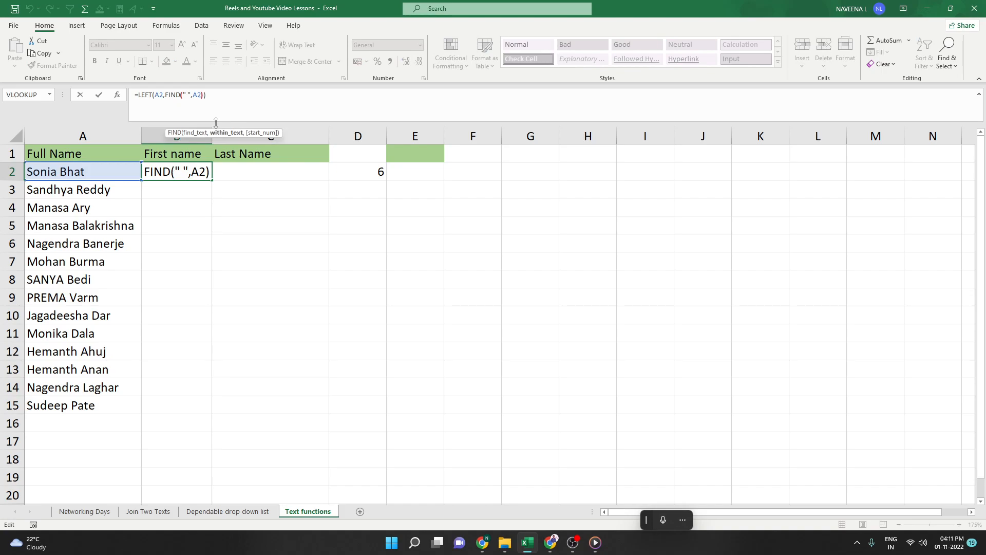
key(Right)
text(-1)
key(ctrl+Return)
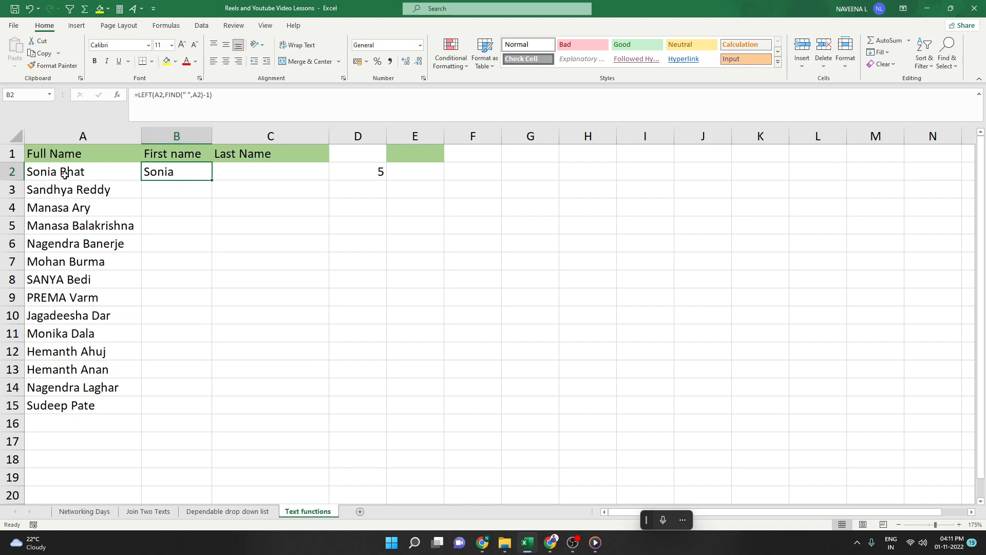
drag(212, 180, 220, 417)
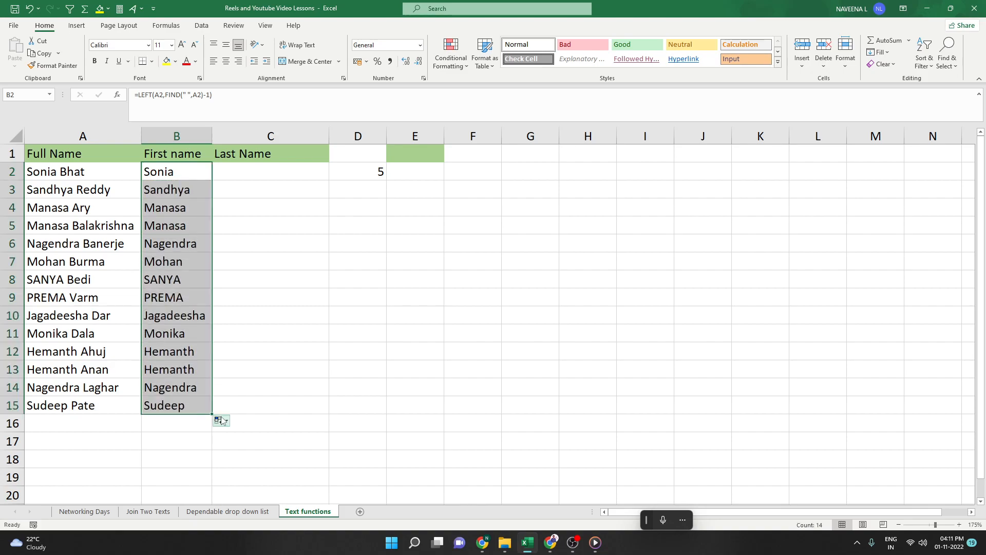
click(170, 194)
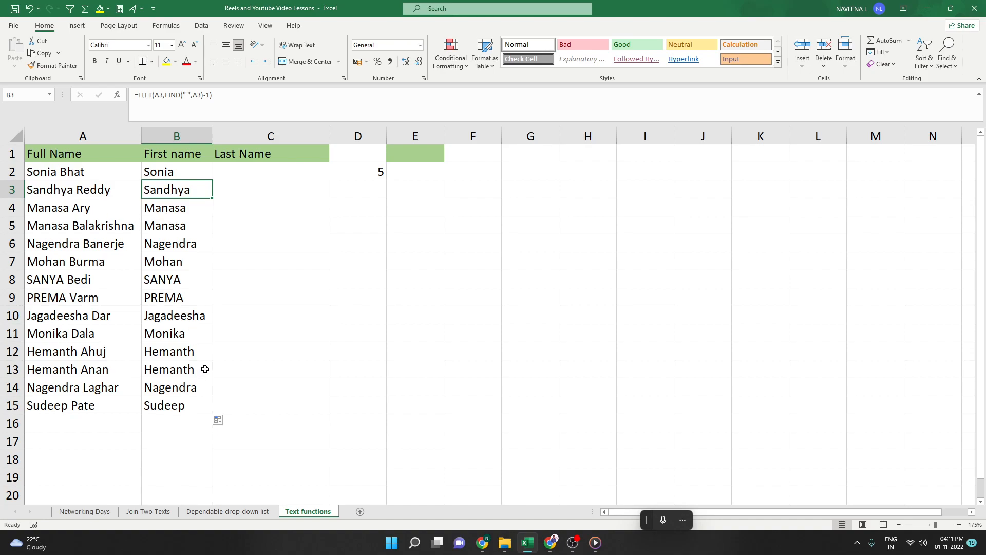
- Enter the formula =RIGHT(A2,LEN(A2)-LEN(B2)) in cell C2 and fill it down the Last Name column to C15
click(236, 173)
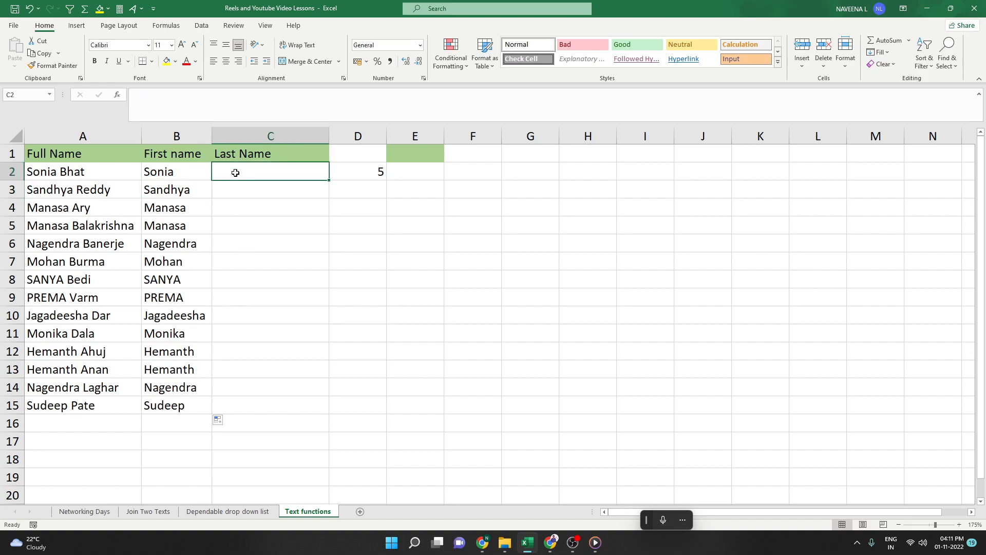
text(=rig)
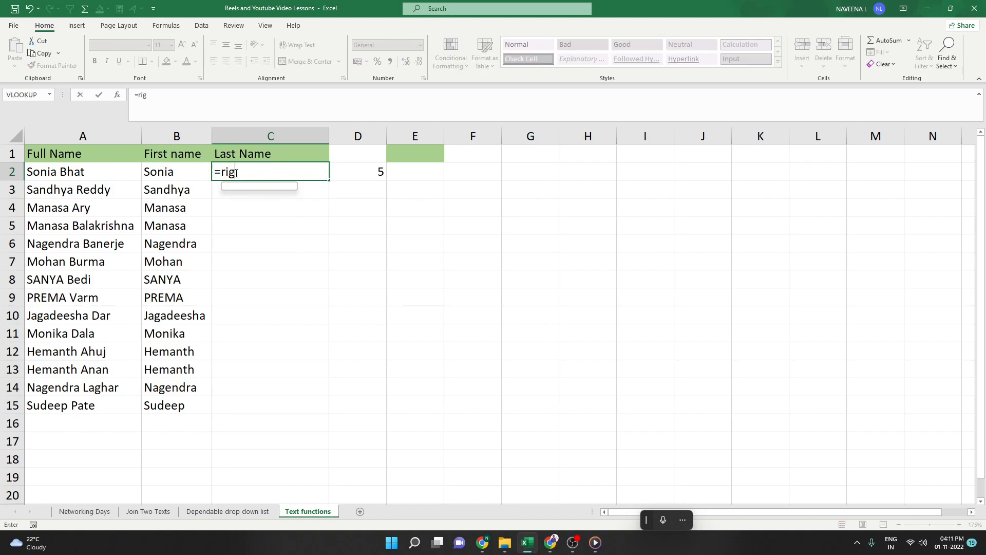
key(Tab)
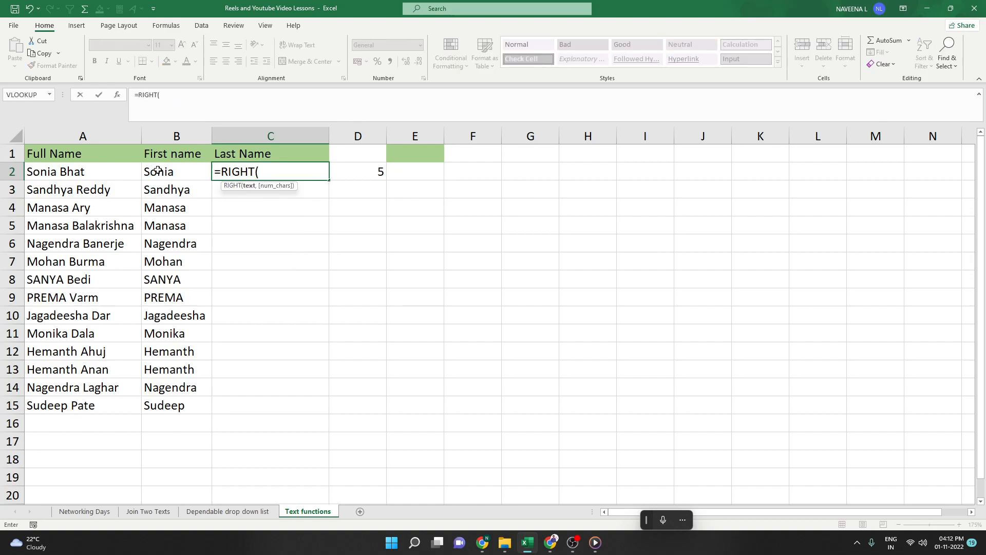
click(98, 176)
text(,)
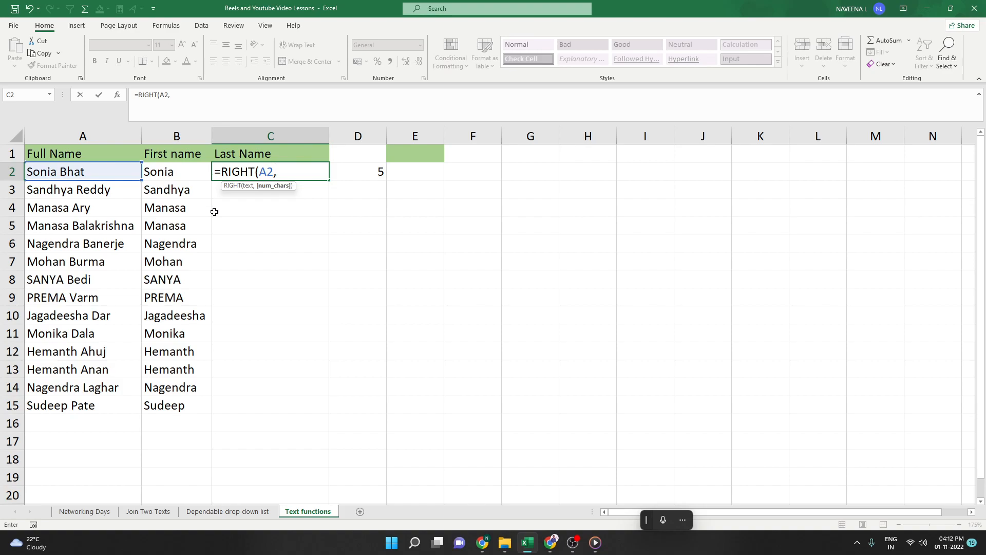
text(le)
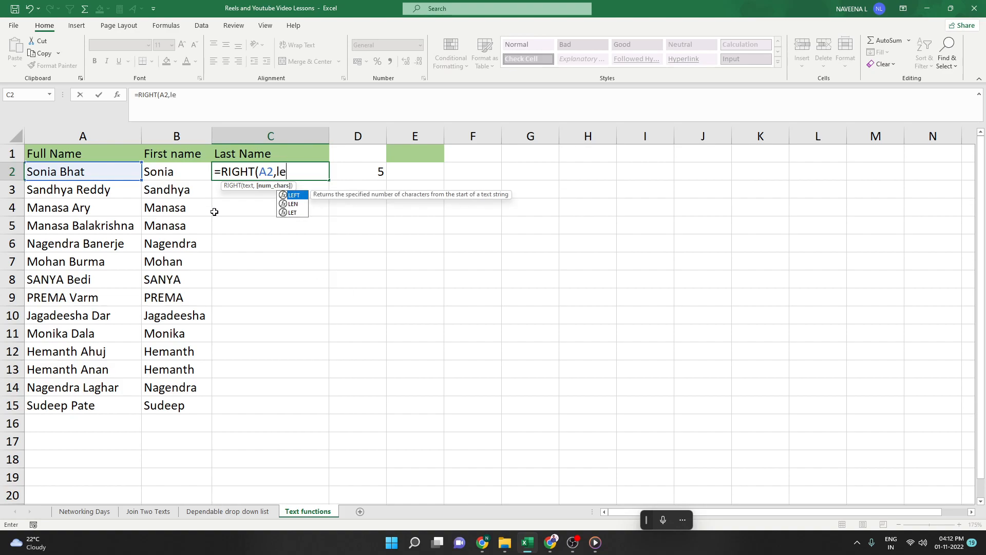
key(Down)
key(Tab)
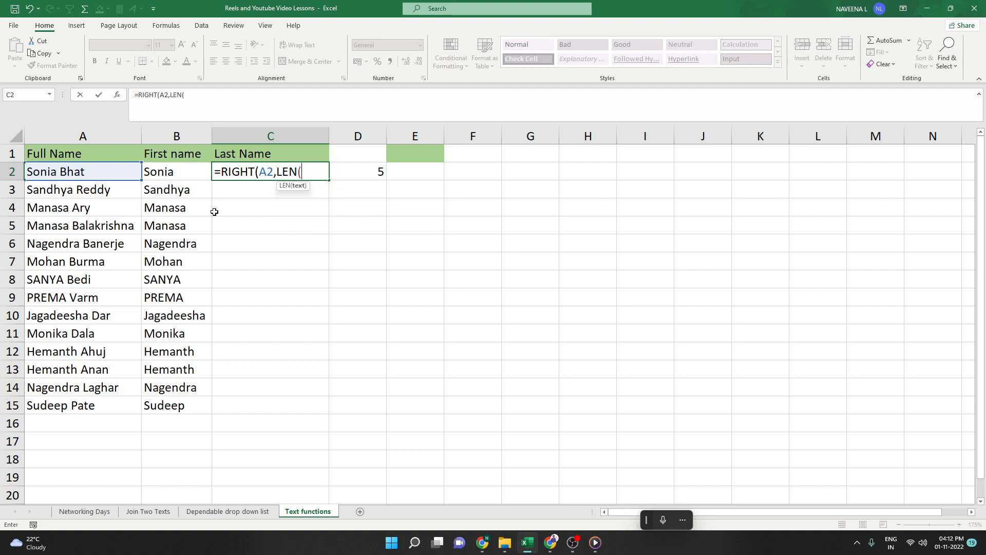
click(112, 173)
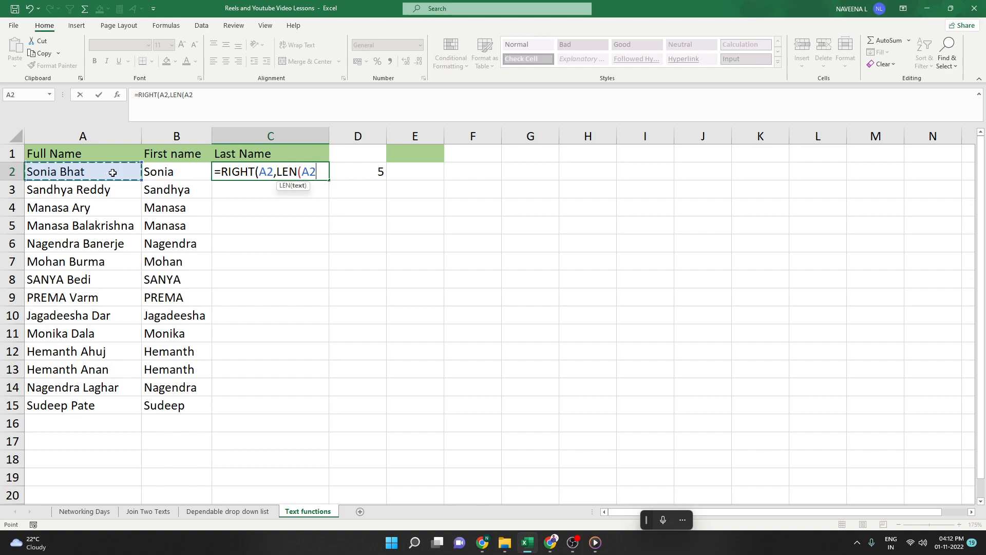
text())
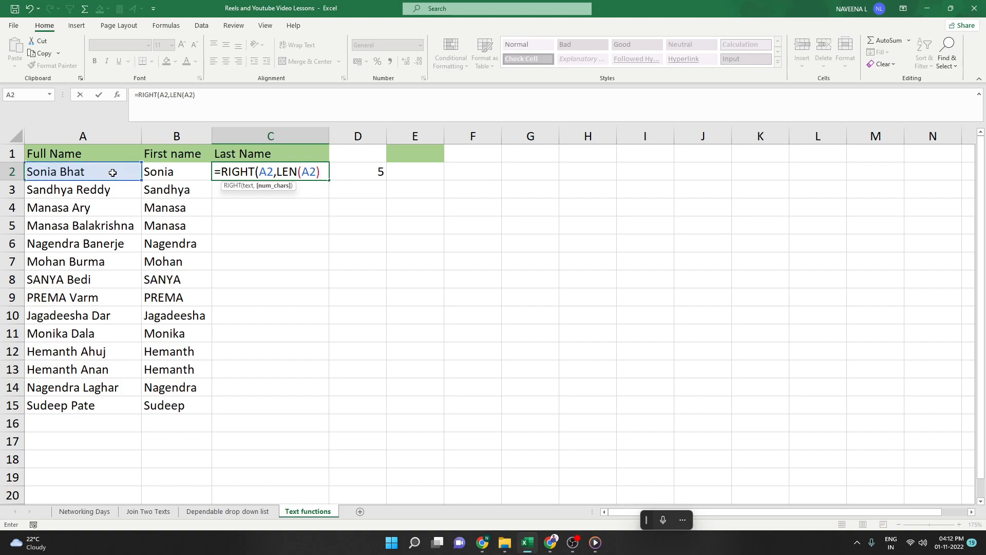
text(-le)
key(Tab)
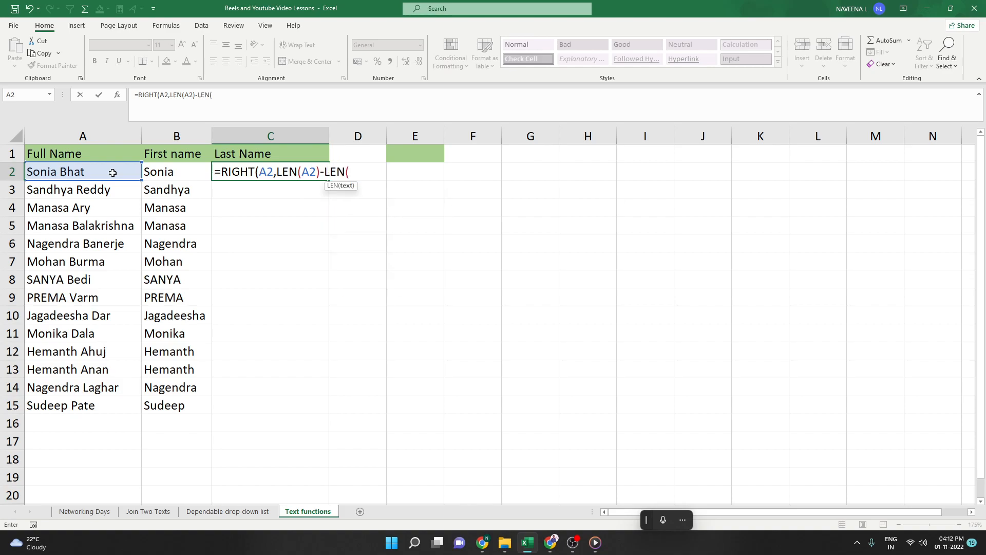
click(184, 171)
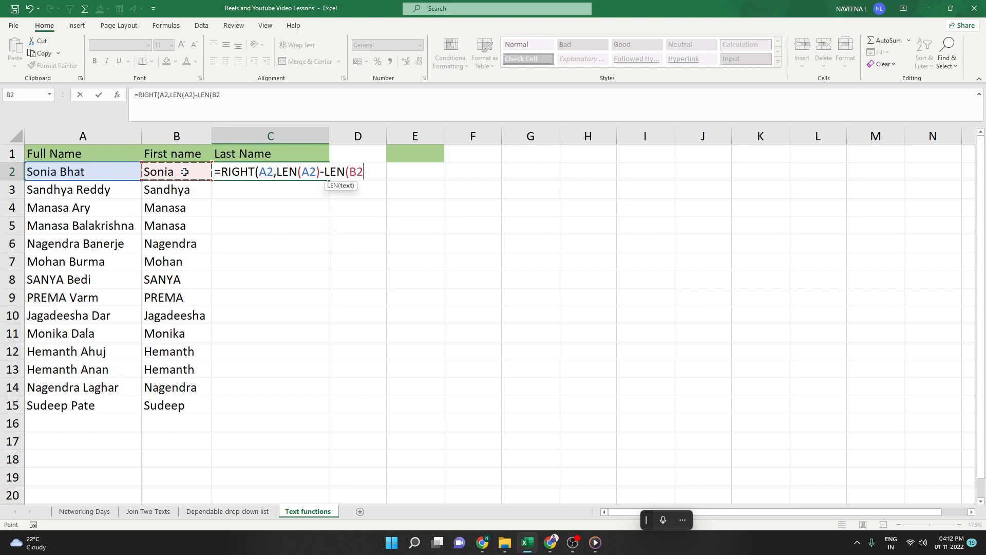
text())
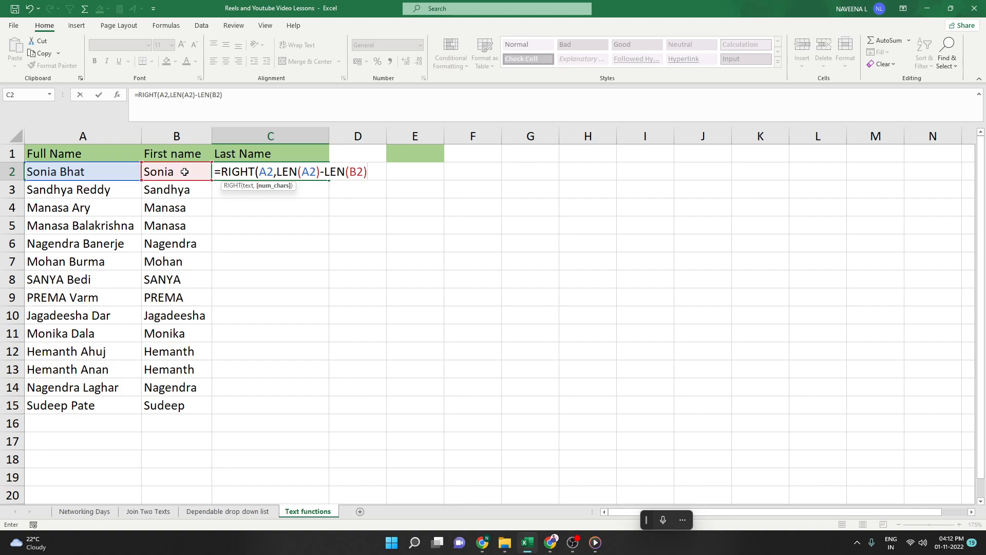
text())
key(ctrl+Return)
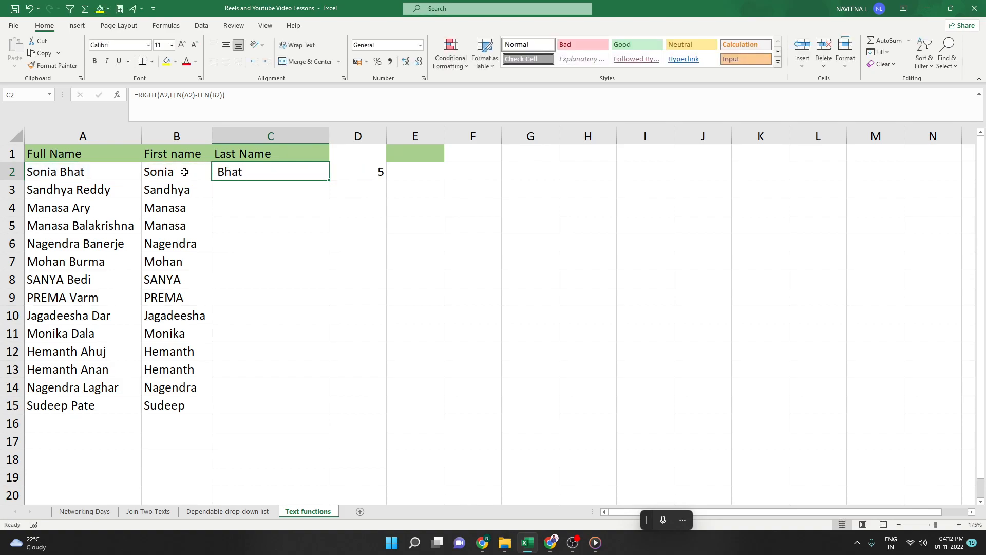
drag(330, 179, 329, 409)
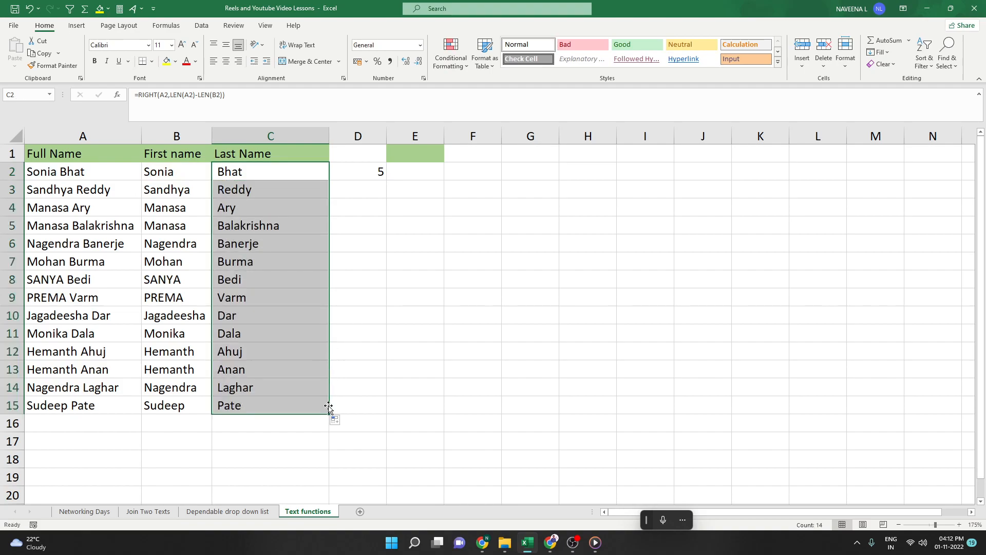
- Wrap the C2 formula in TRIM as =TRIM(RIGHT(A2,LEN(A2)-LEN(B2))) and fill it down to C15
click(226, 174)
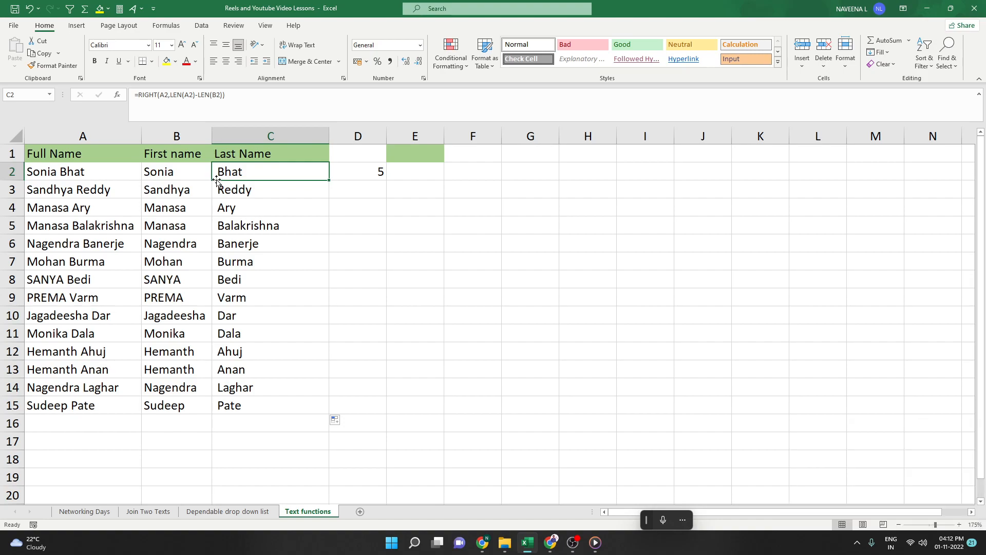
click(140, 96)
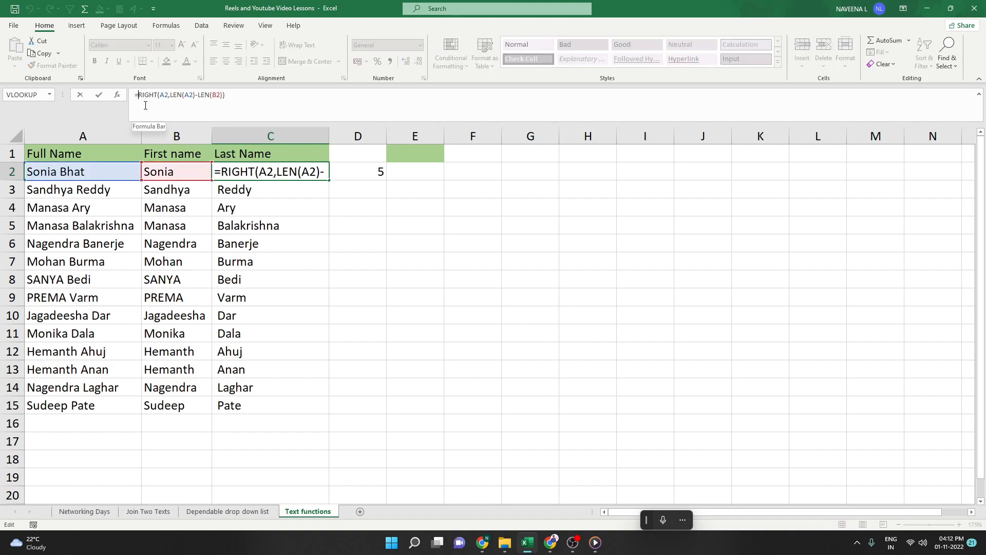
text(trim)
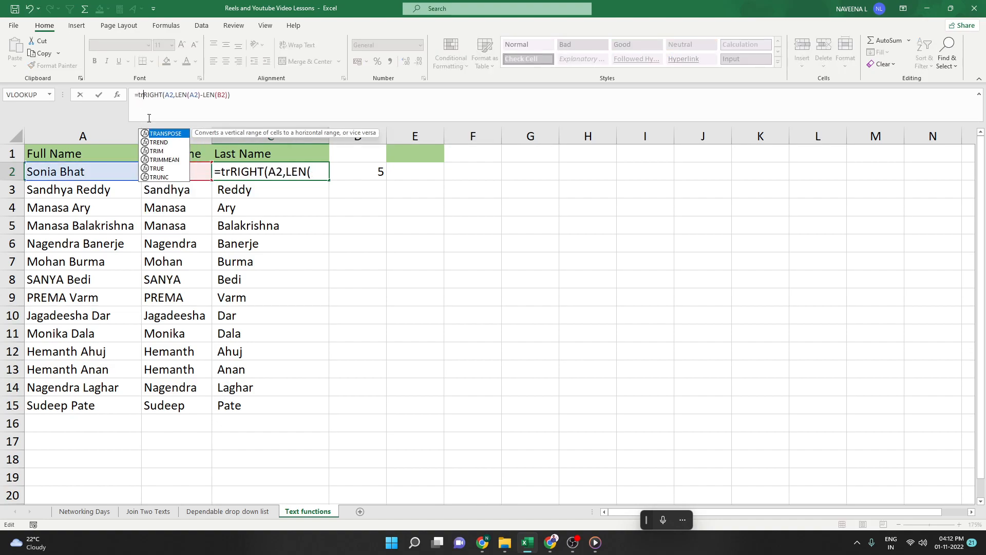
key(Tab)
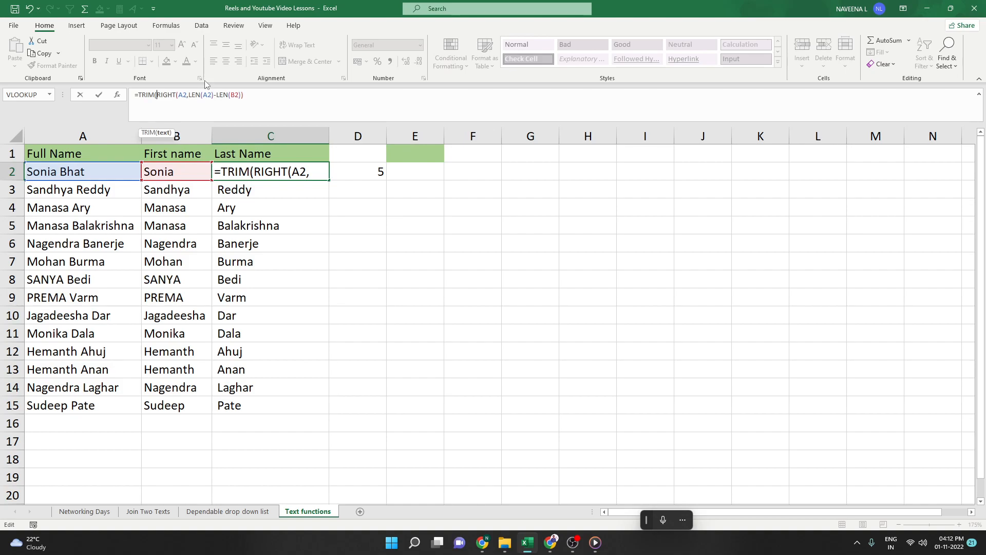
click(263, 96)
text())
key(ctrl+Return)
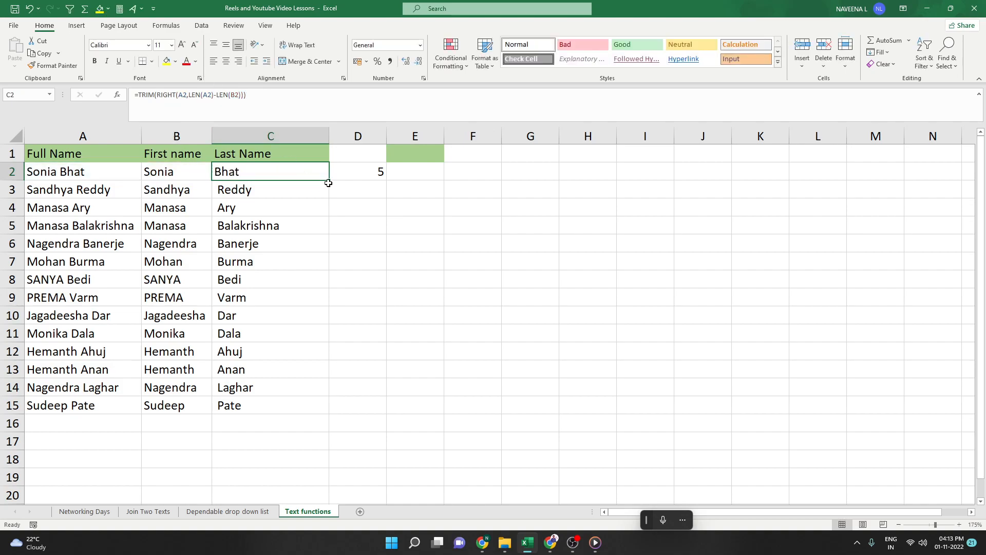
drag(329, 180, 304, 408)
click(357, 357)
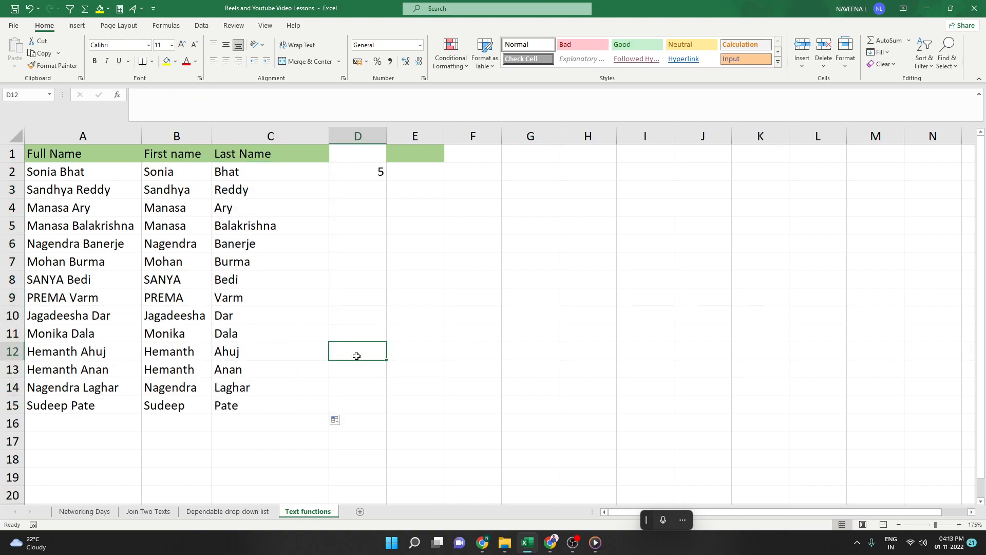